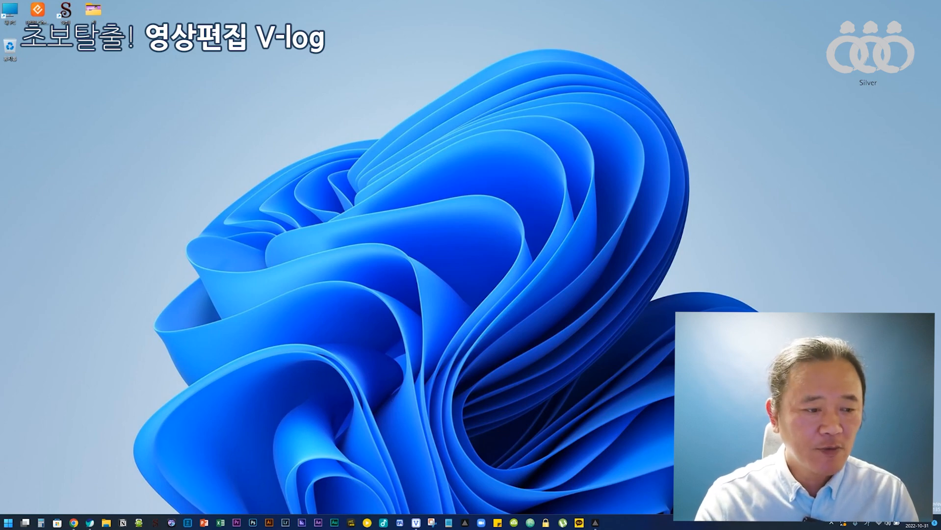
Launch the Clipchamp video editor from the list of all installed apps.
click(8, 522)
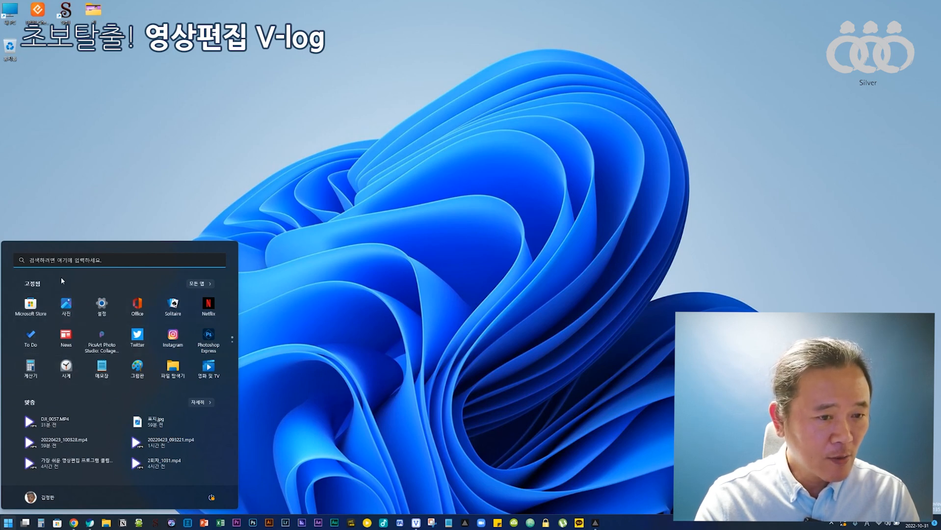
click(202, 284)
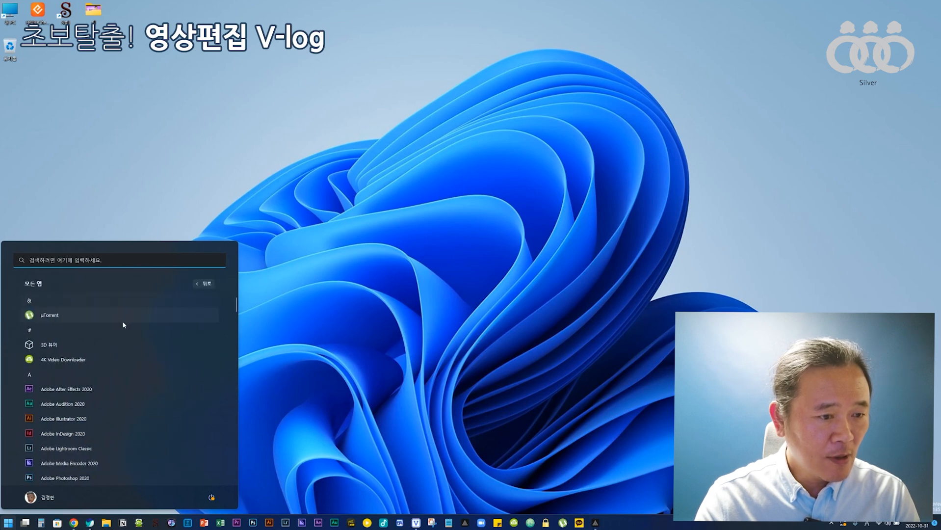
scroll(123, 327, down, 1)
scroll(123, 328, down, 3)
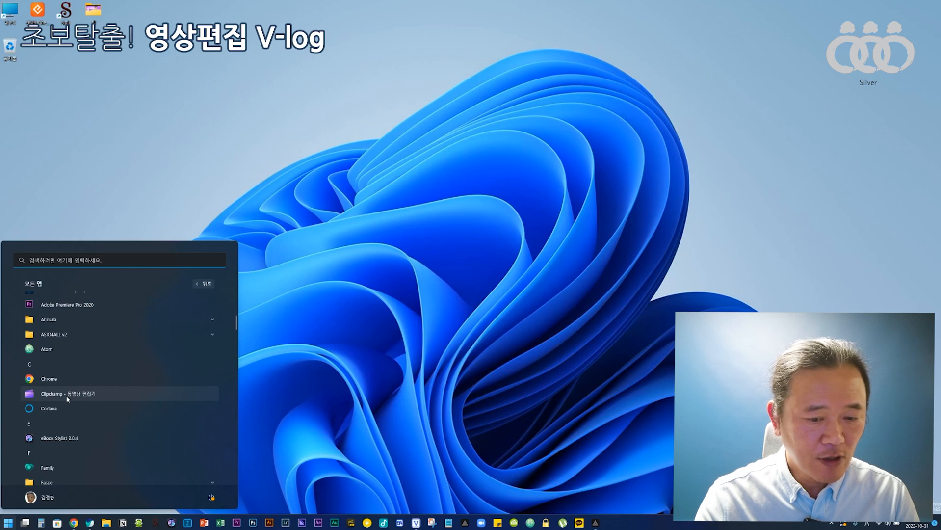
click(67, 395)
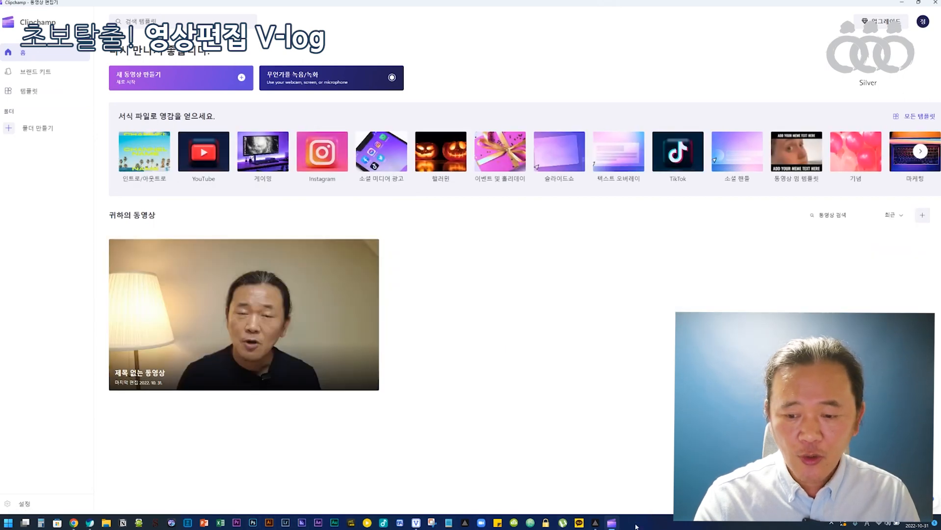
Pin Clipchamp to the taskbar, and relaunch it from there after closing its window.
mouse_move(613, 527)
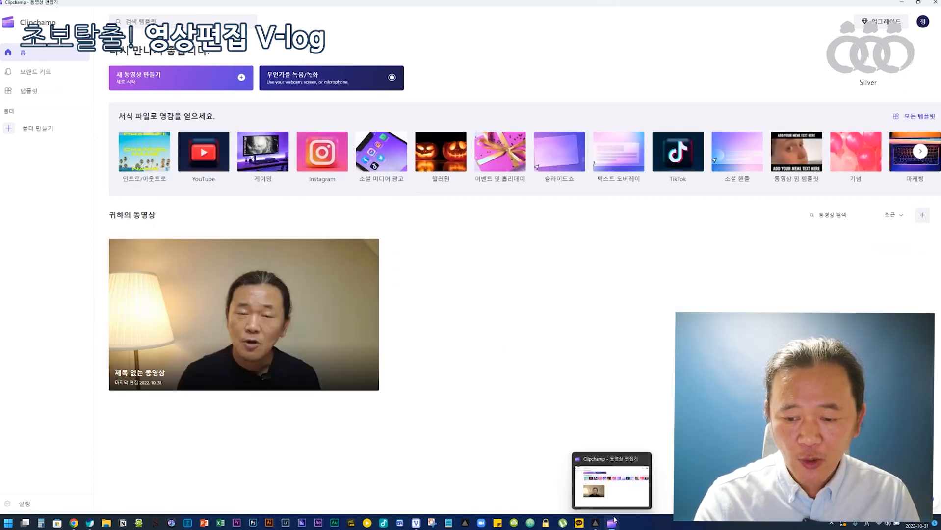
right_click(613, 526)
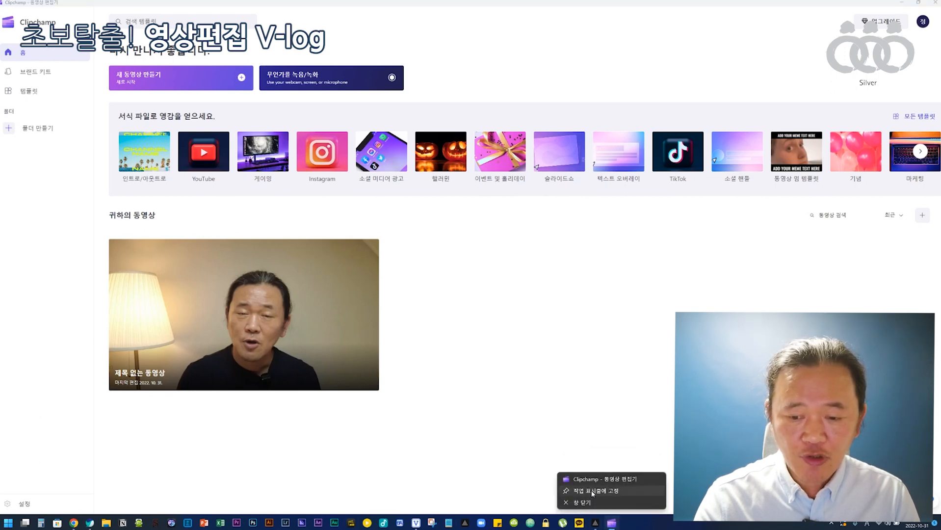
click(593, 492)
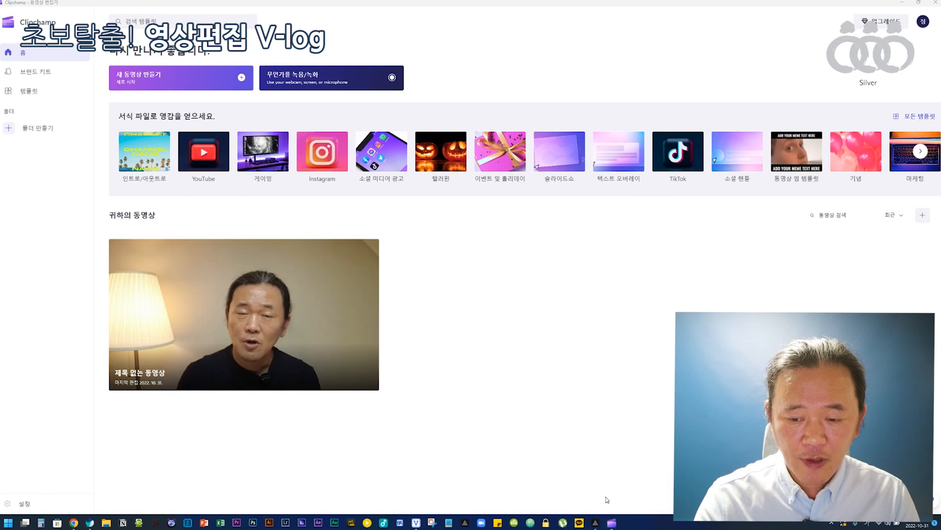
click(934, 3)
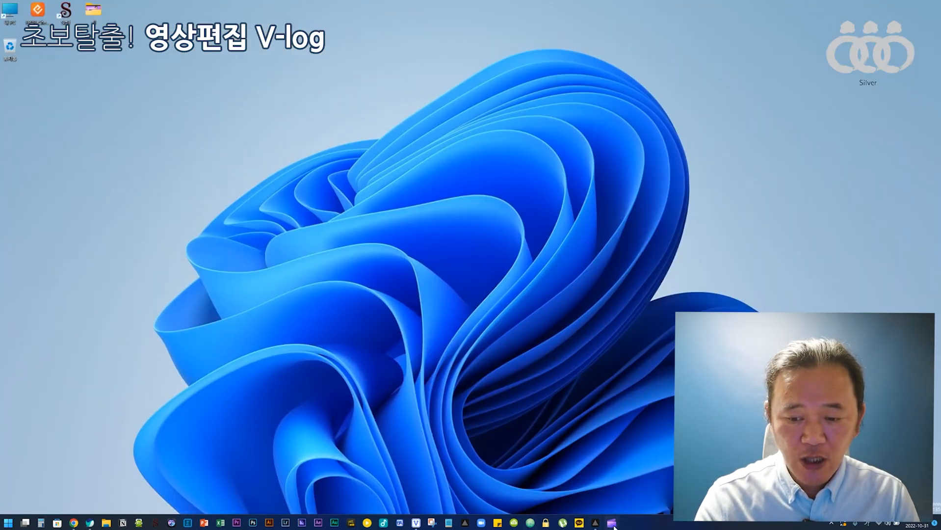
mouse_move(612, 526)
mouse_down()
mouse_move(215, 523)
mouse_move(614, 524)
mouse_up()
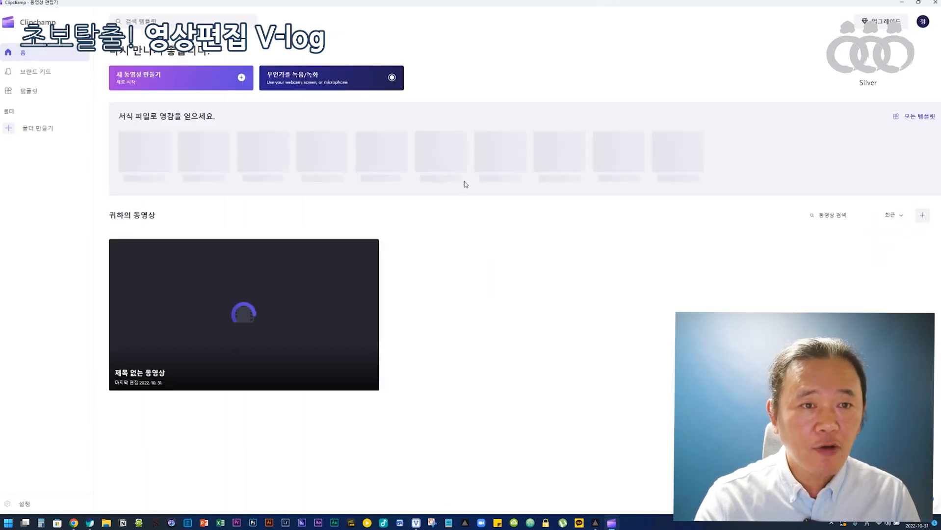
Delete the existing untitled video project (제목 없는 동영상) from the home page.
click(365, 250)
click(364, 288)
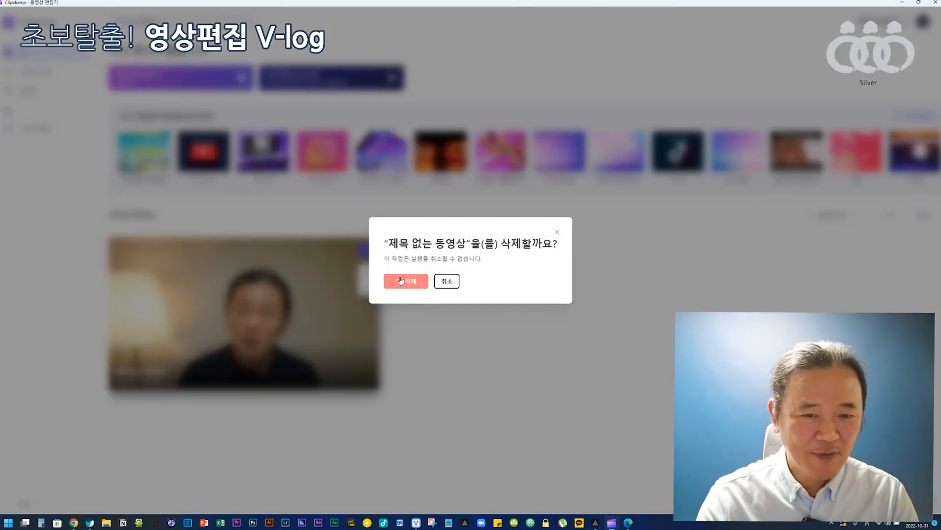
click(399, 280)
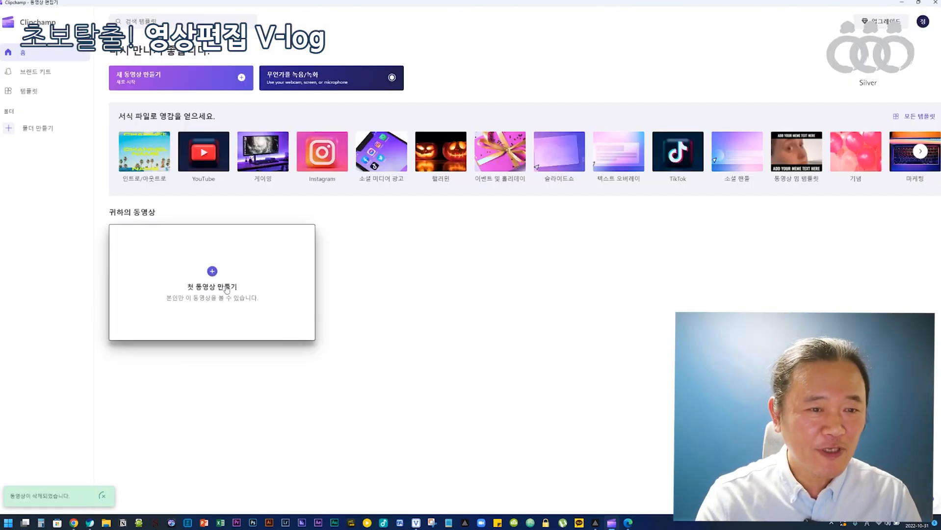
Create a new video project and import DJI_0438.MP4 from the computer into its media.
click(212, 271)
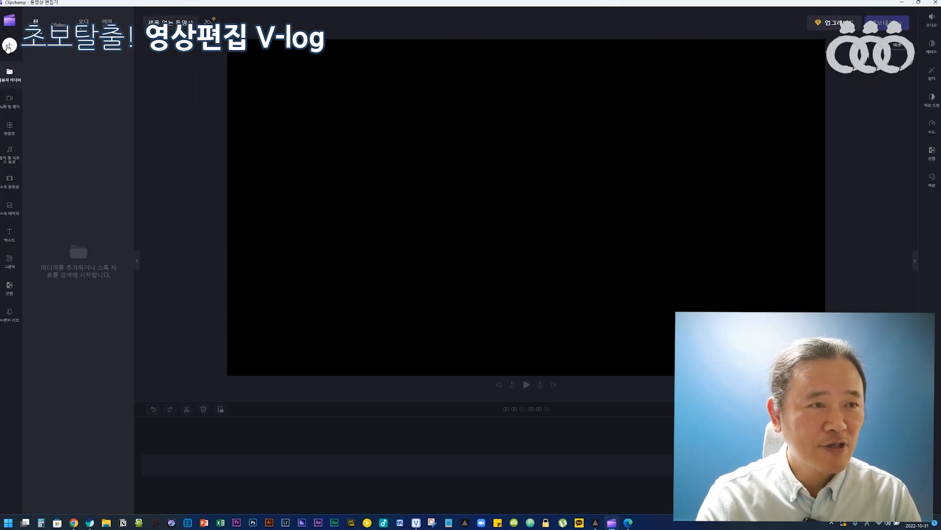
click(9, 47)
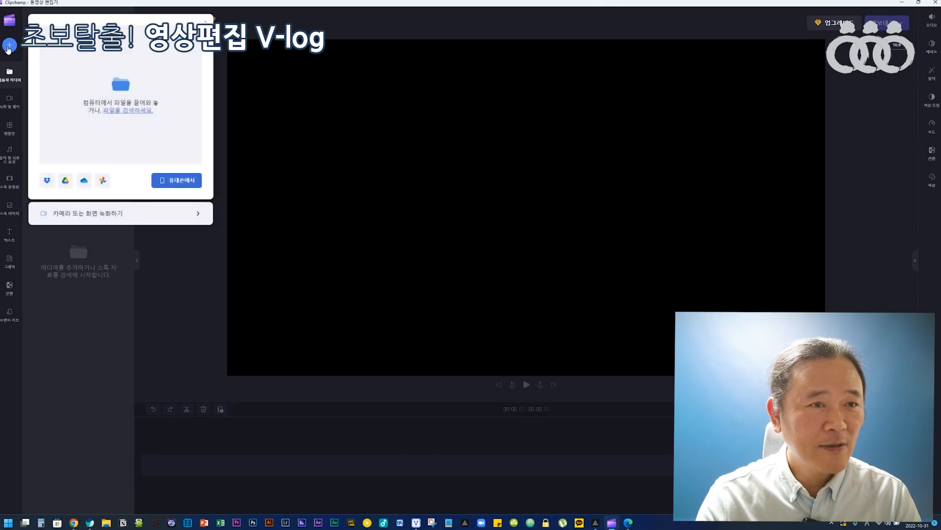
click(113, 111)
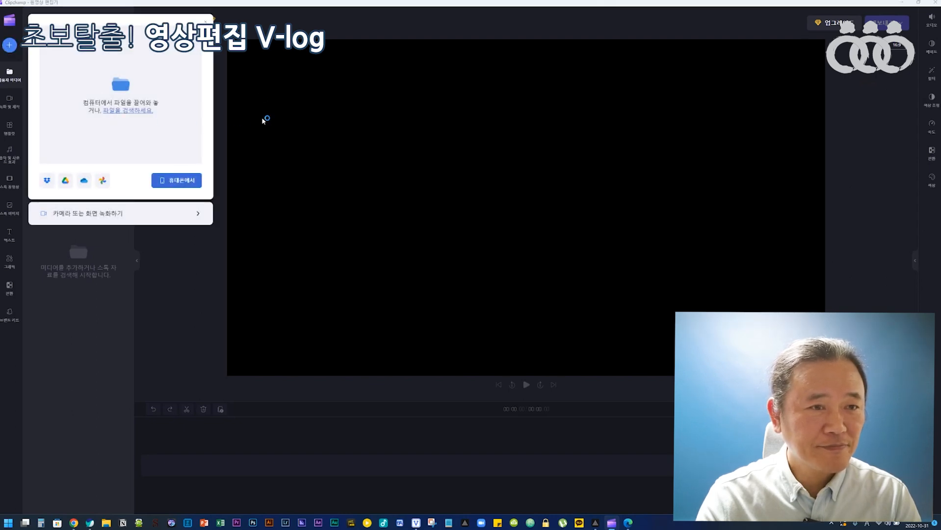
click(124, 79)
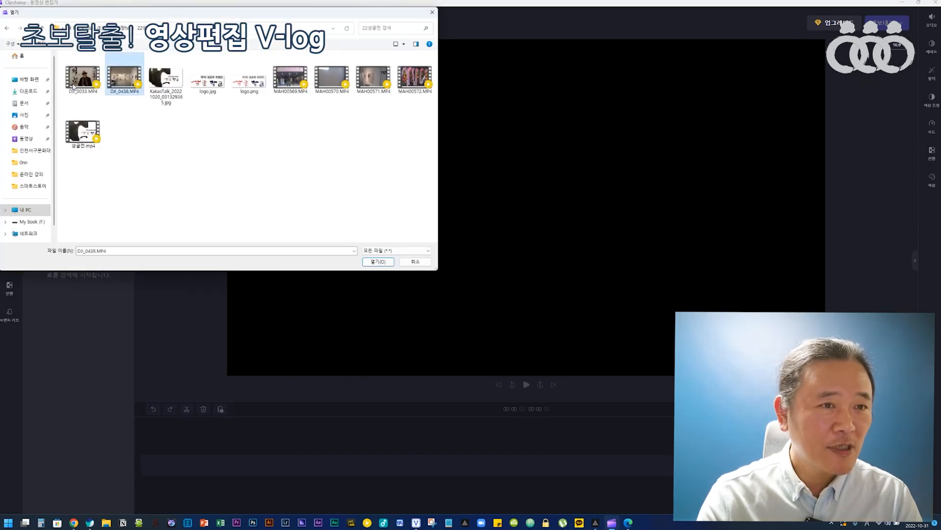
double_click(118, 82)
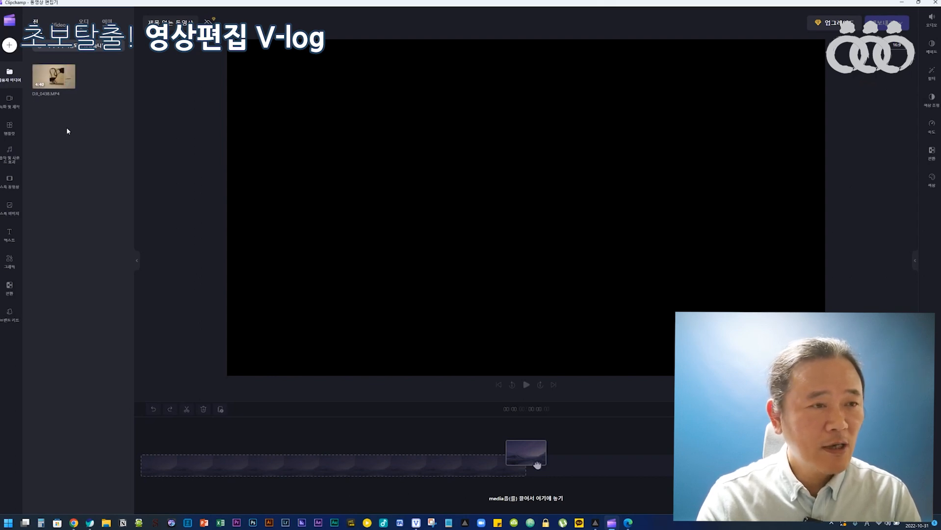
Add the "YouTube 인트로 동영상 템플릿" from the intro/outro templates to the timeline.
click(6, 126)
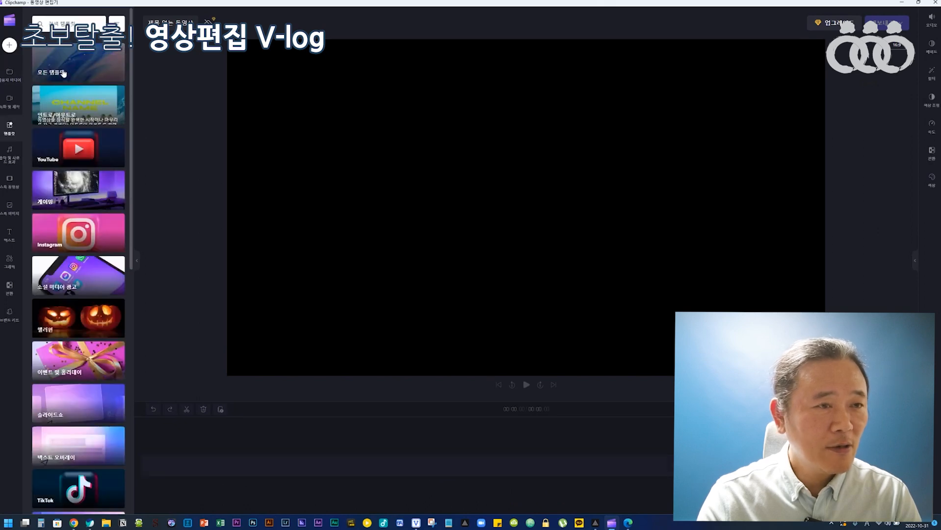
click(84, 112)
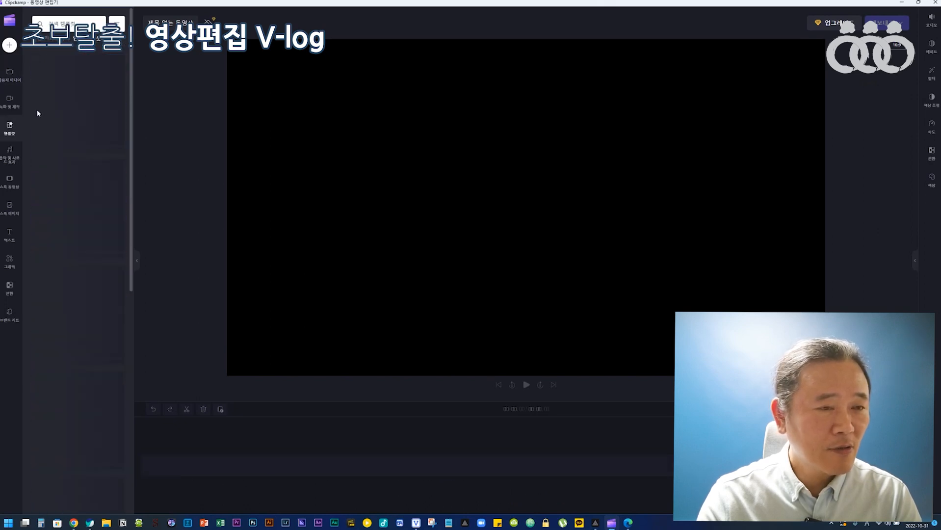
scroll(69, 143, down, 15)
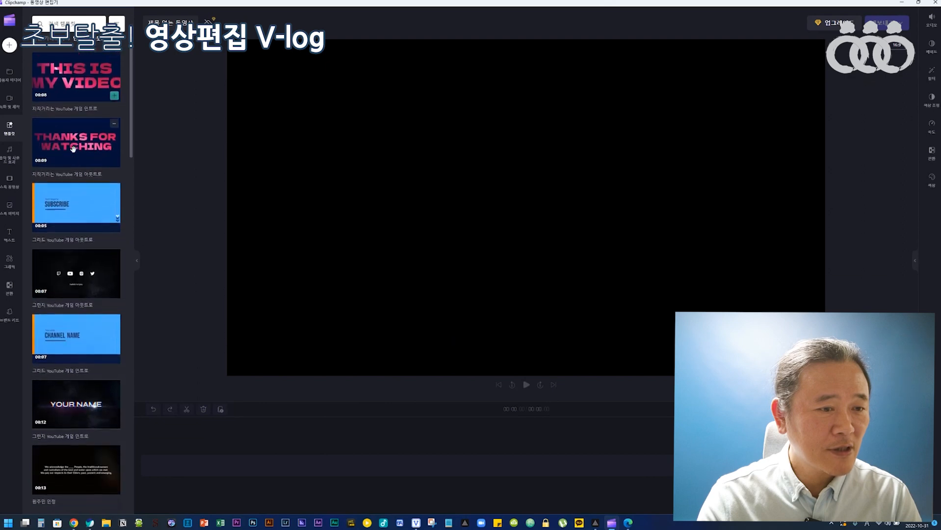
scroll(74, 149, down, 8)
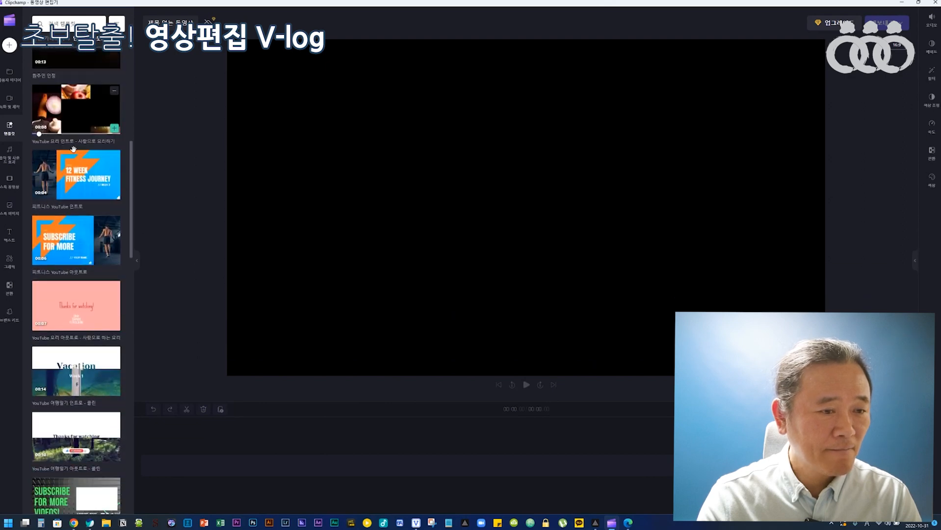
scroll(73, 148, down, 10)
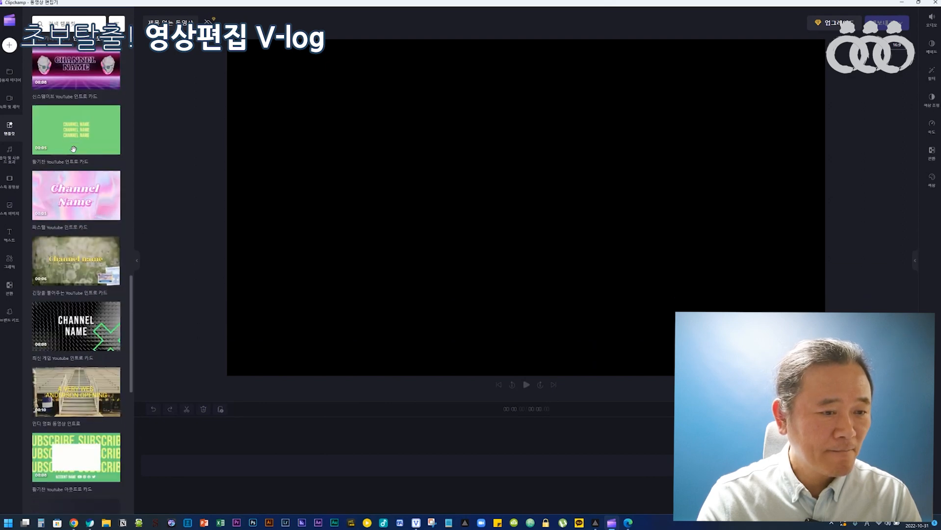
scroll(73, 148, down, 4)
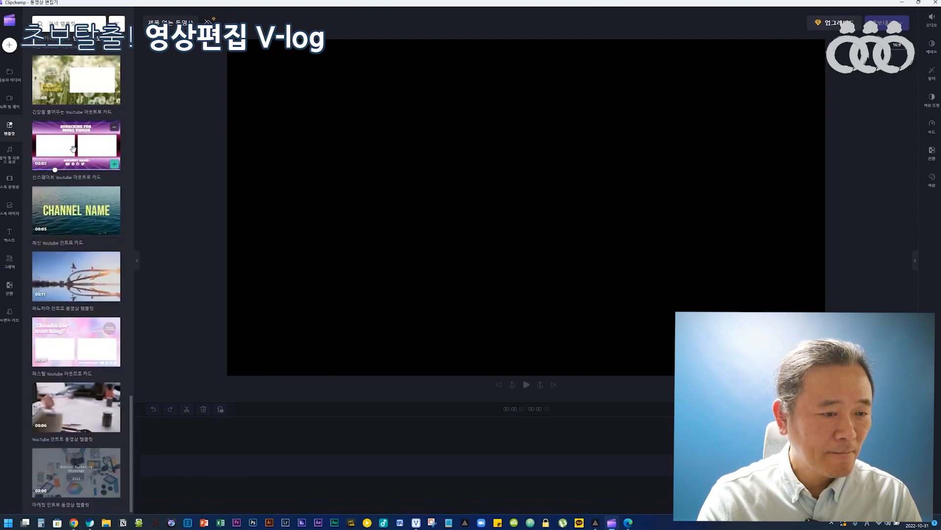
click(79, 399)
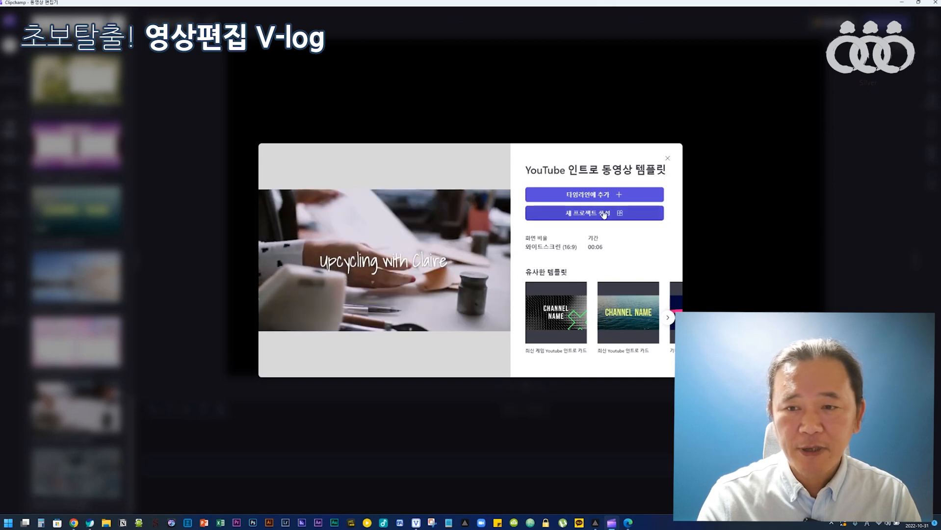
click(619, 196)
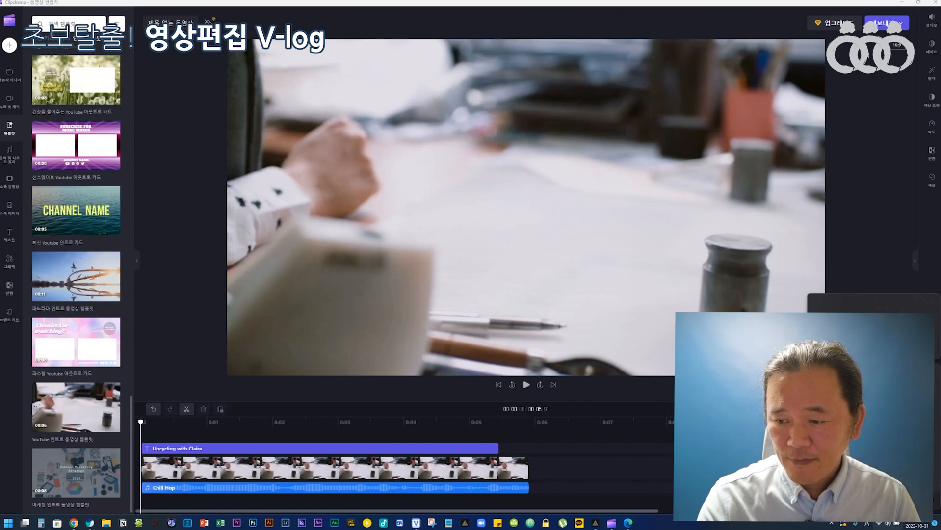
Play back the template intro and delete its "Upcycling with Claire" title from the timeline.
click(523, 386)
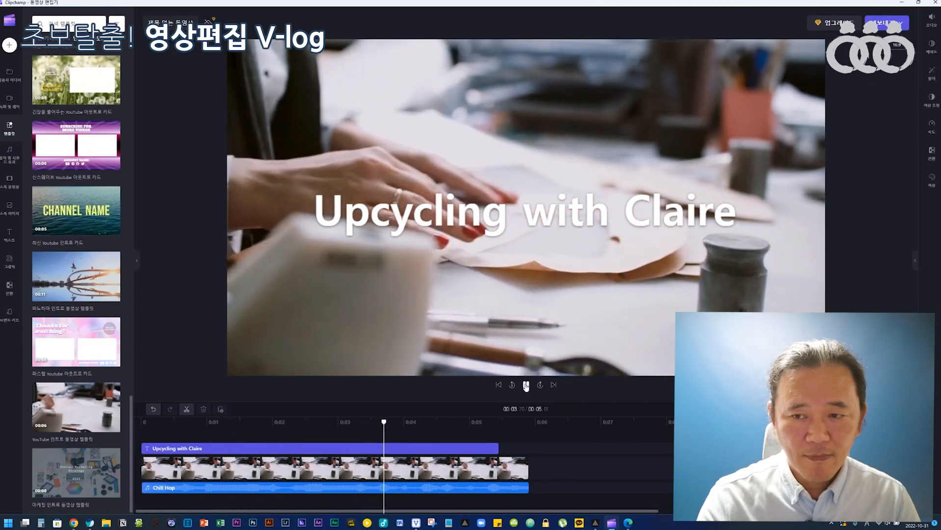
click(309, 448)
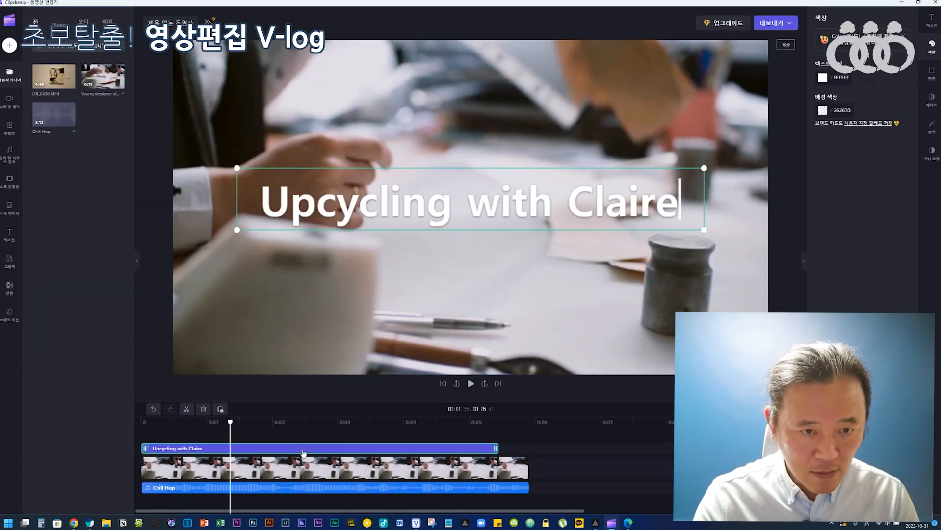
right_click(304, 453)
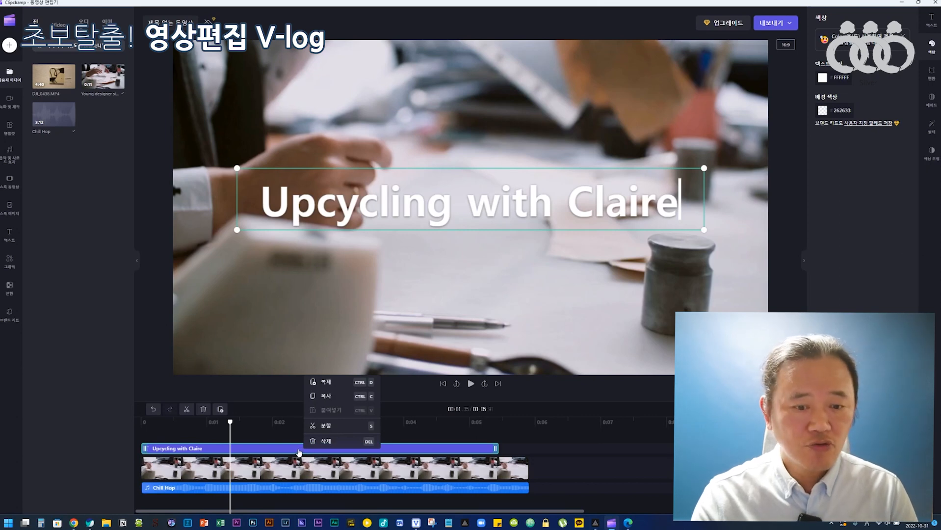
click(312, 442)
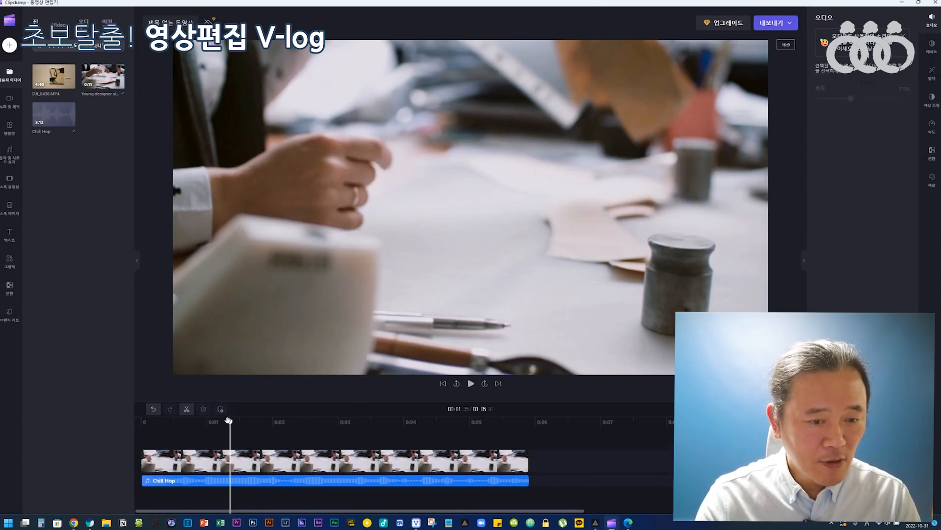
Add a plain text title to the timeline starting at about 0.5 seconds.
drag(232, 425, 174, 424)
click(9, 234)
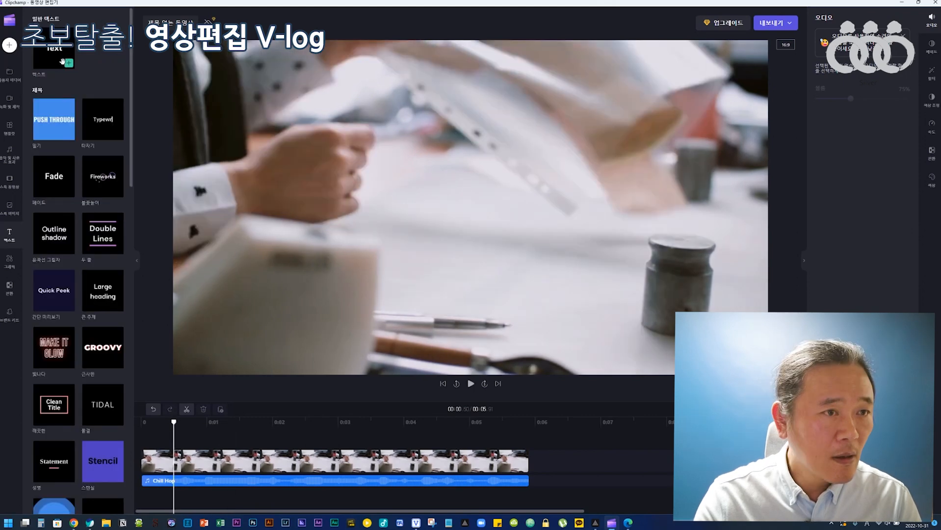
click(69, 64)
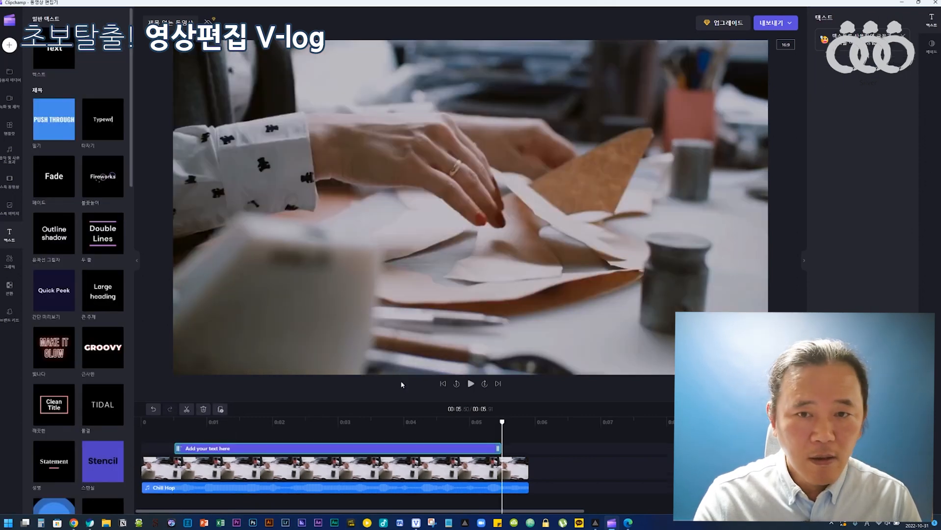
Replace the placeholder text of the title in the preview with "전통, 현대 서예 전시회".
click(447, 434)
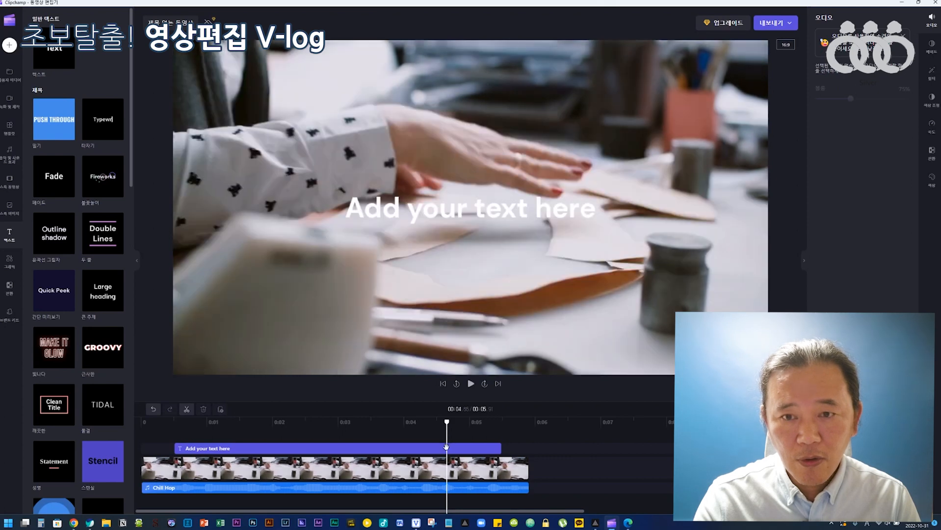
click(499, 208)
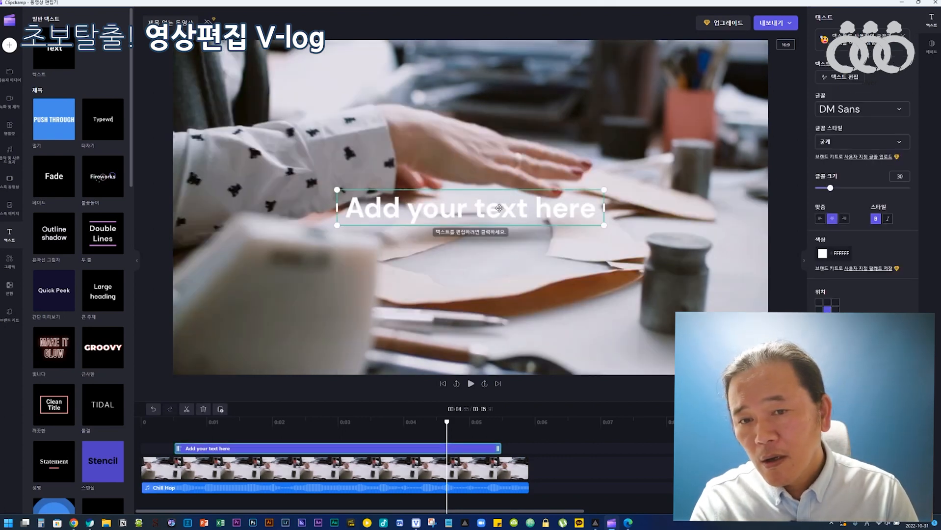
click(500, 208)
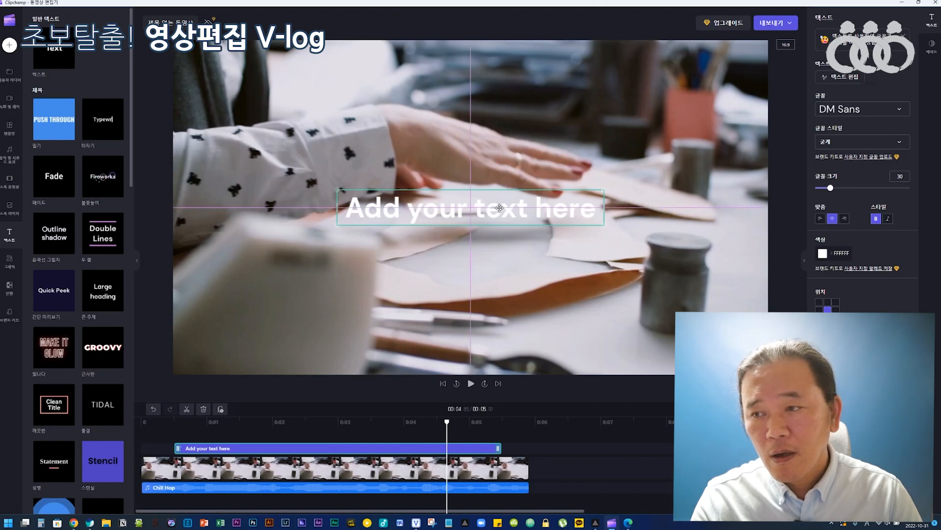
text(gfdgfd)
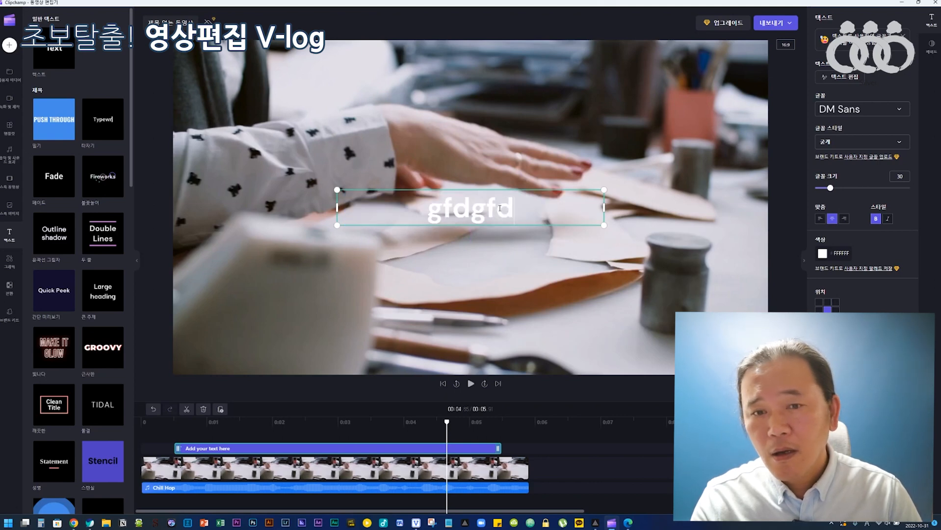
key(BackSpace)
key(BackSpace)
key(BackSpace)
key(BackSpace)
key(BackSpace)
key(BackSpace)
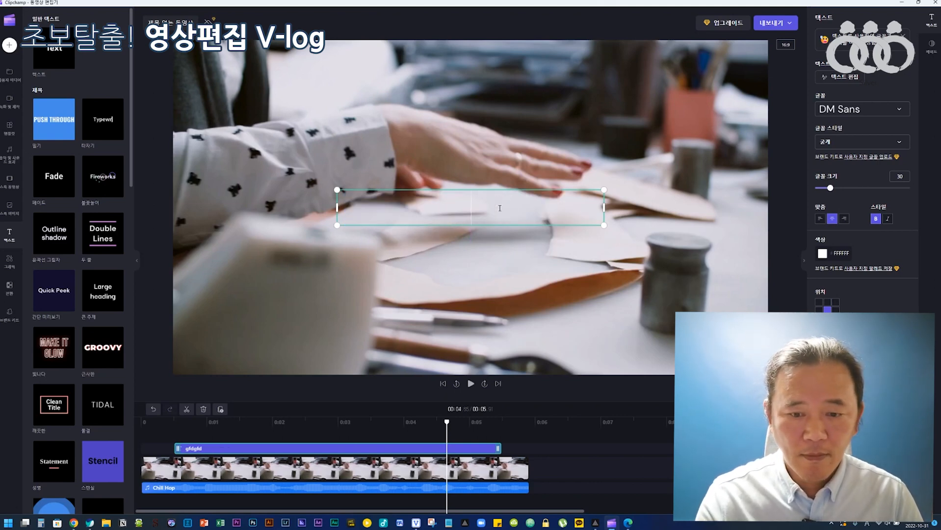
text(전통 ㅎ)
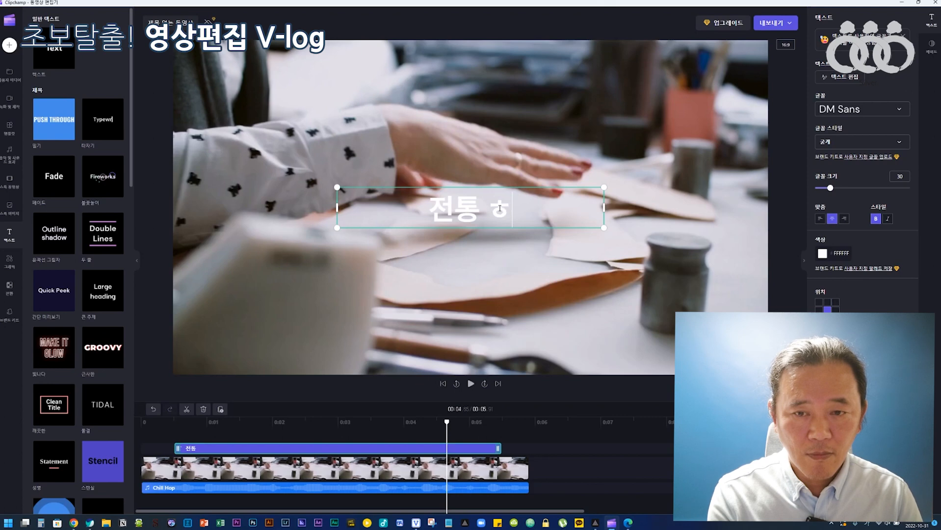
key(BackSpace)
key(BackSpace)
text(, 현대 서예)
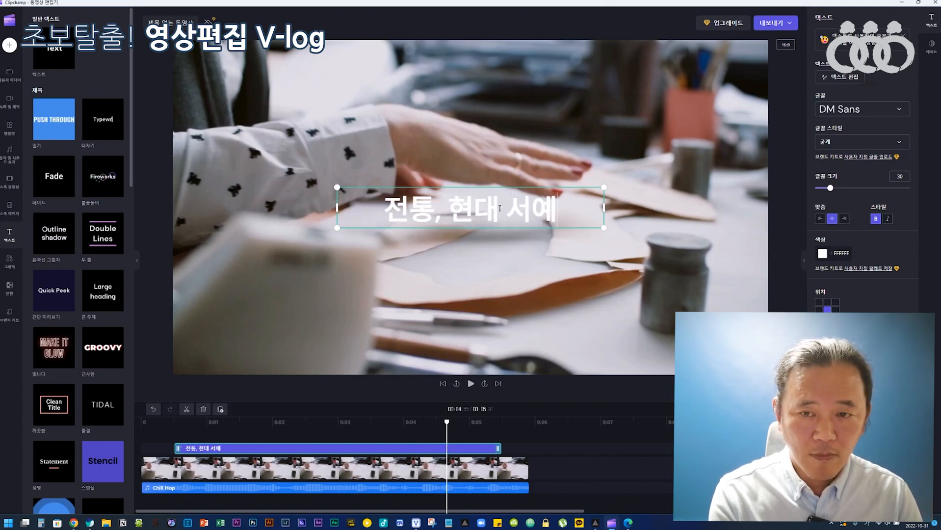
text( 전시회)
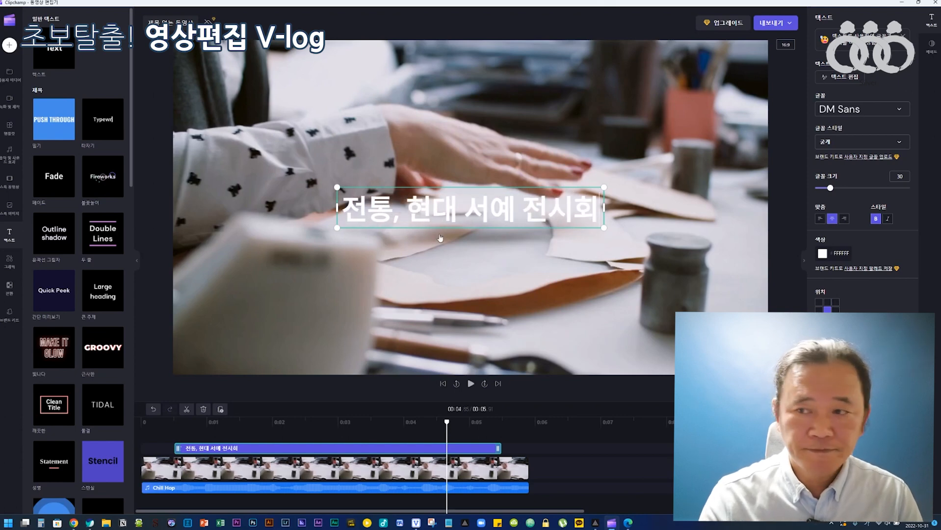
Look through the available fonts and font styles for the title text.
drag(349, 205, 593, 204)
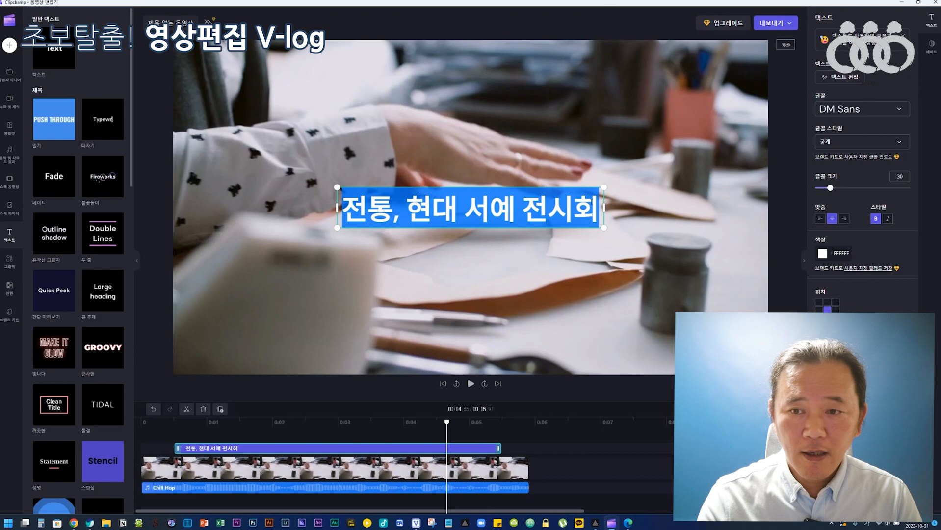
click(895, 113)
scroll(861, 194, up, 3)
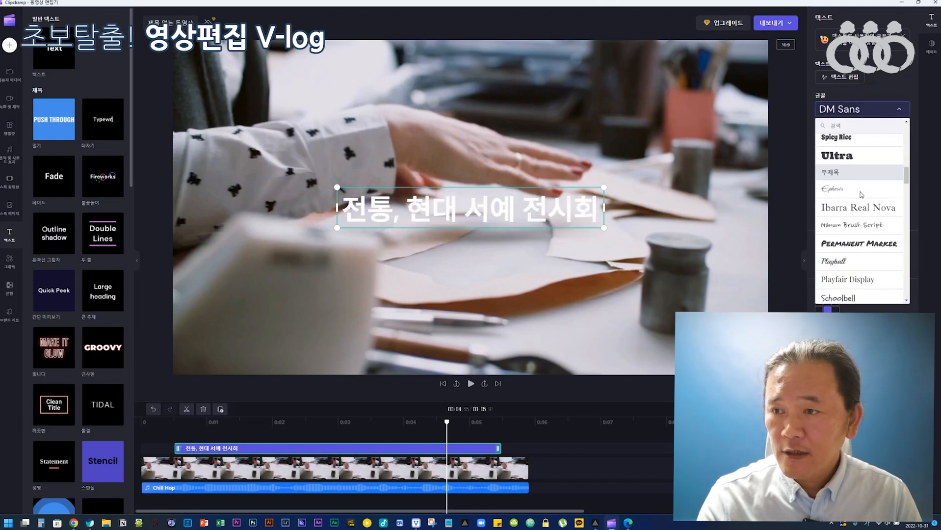
drag(907, 178, 895, 122)
click(502, 213)
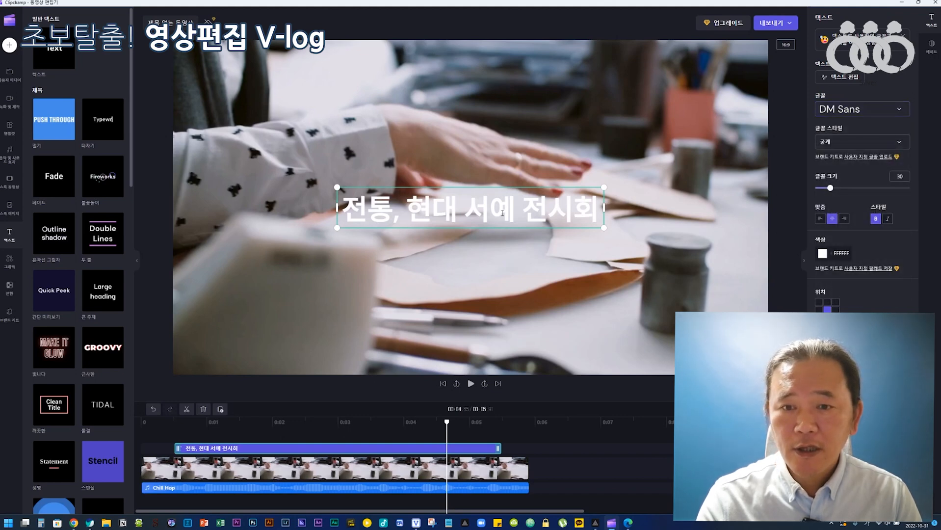
drag(352, 206, 598, 210)
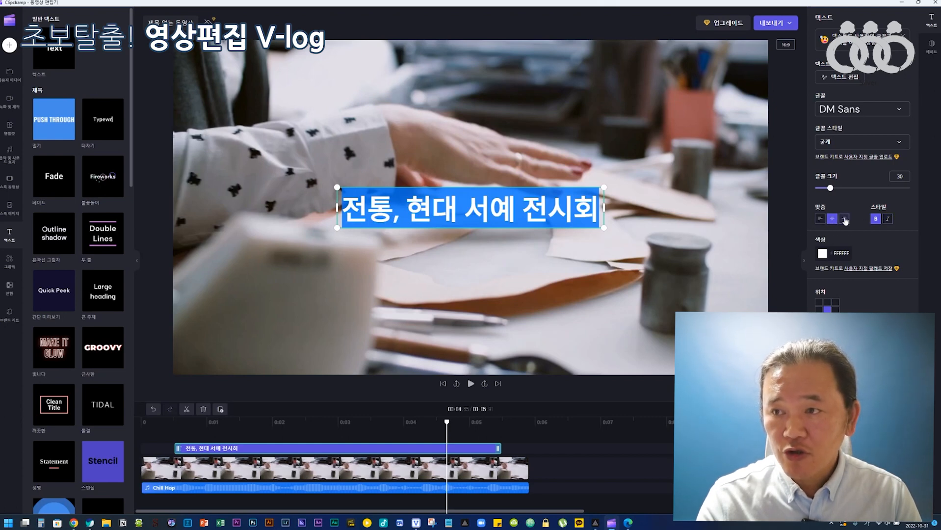
click(849, 147)
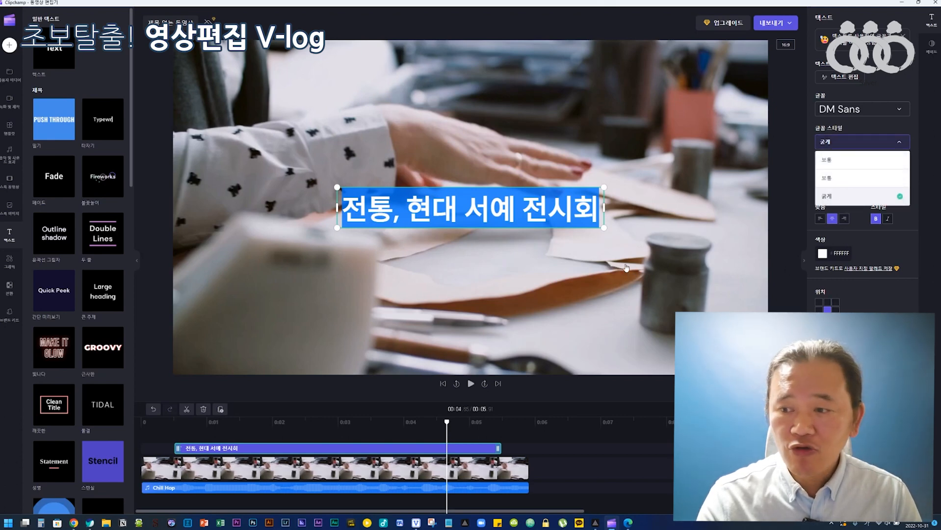
Try the title at the different preset positions around the frame and return it to the centre.
click(819, 303)
click(819, 309)
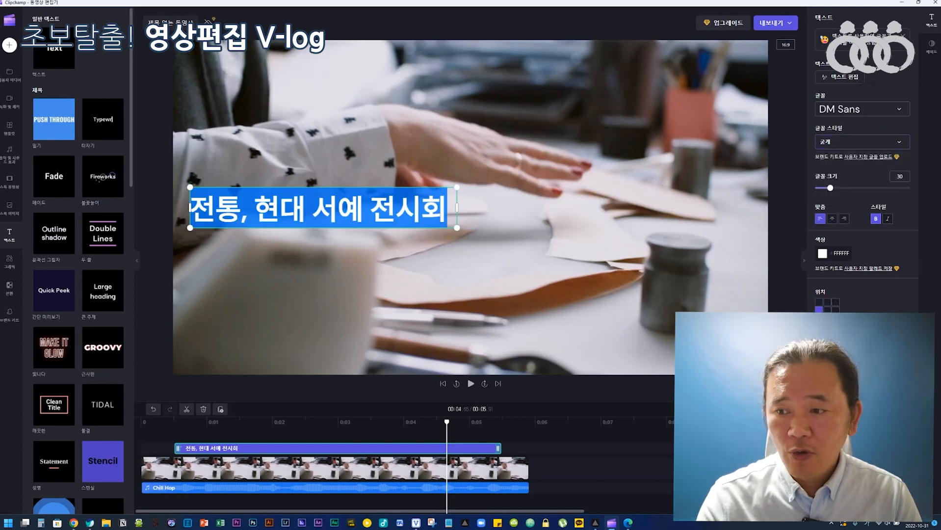
click(819, 316)
click(827, 317)
click(835, 317)
click(835, 309)
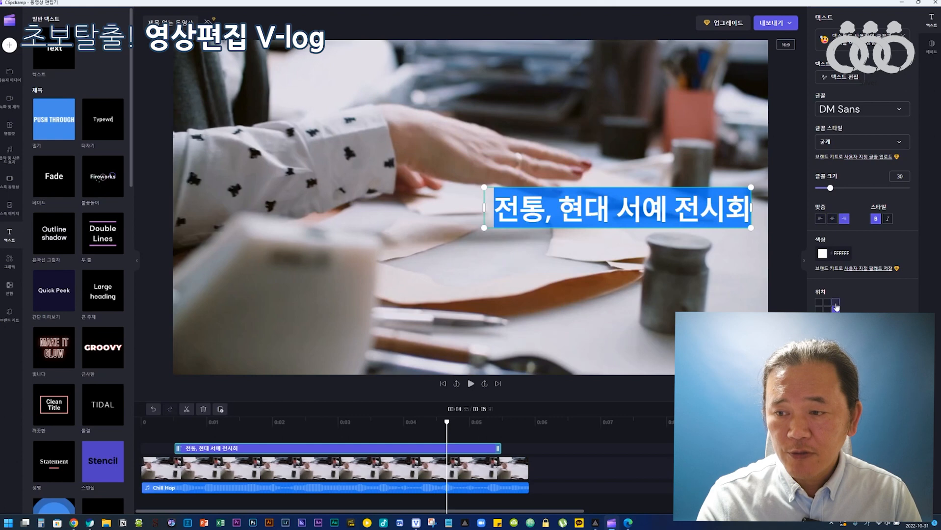
click(835, 302)
click(827, 302)
click(827, 309)
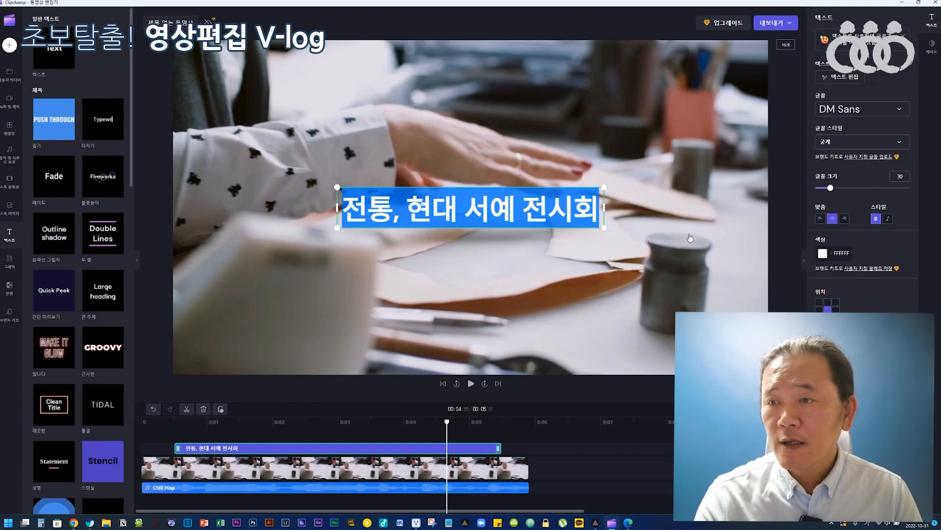
Set the title's font size to 47 and widen its text box so the text fits on one line.
drag(830, 187, 842, 190)
drag(603, 208, 755, 203)
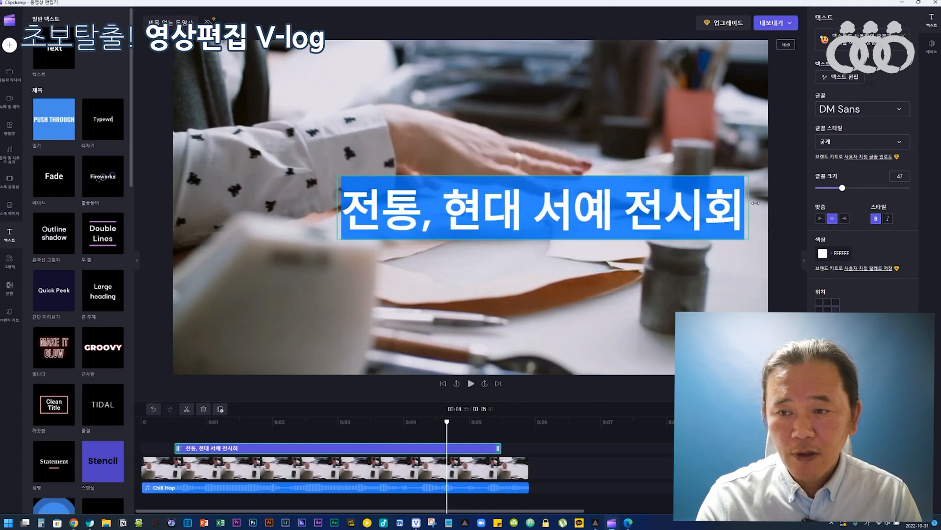
click(626, 162)
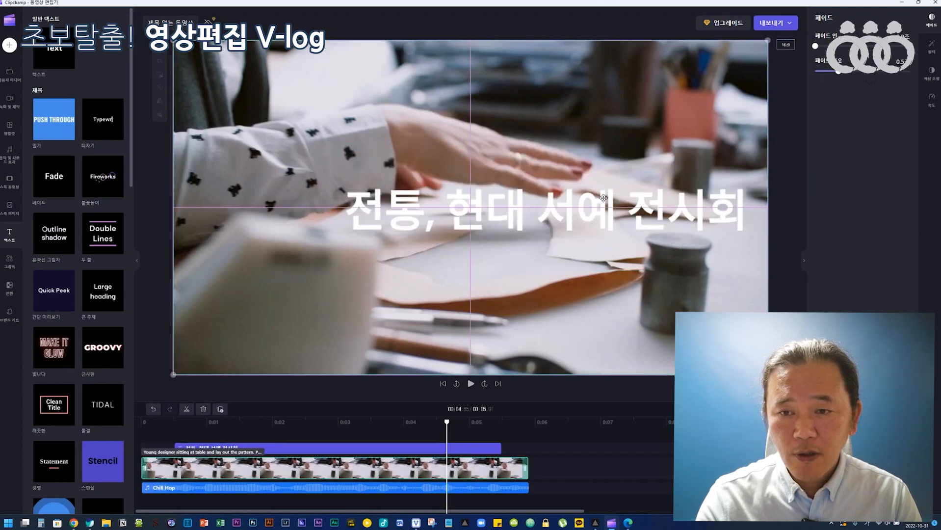
Undo the accidental shift of the background video and centre the title in the frame.
drag(600, 206, 531, 206)
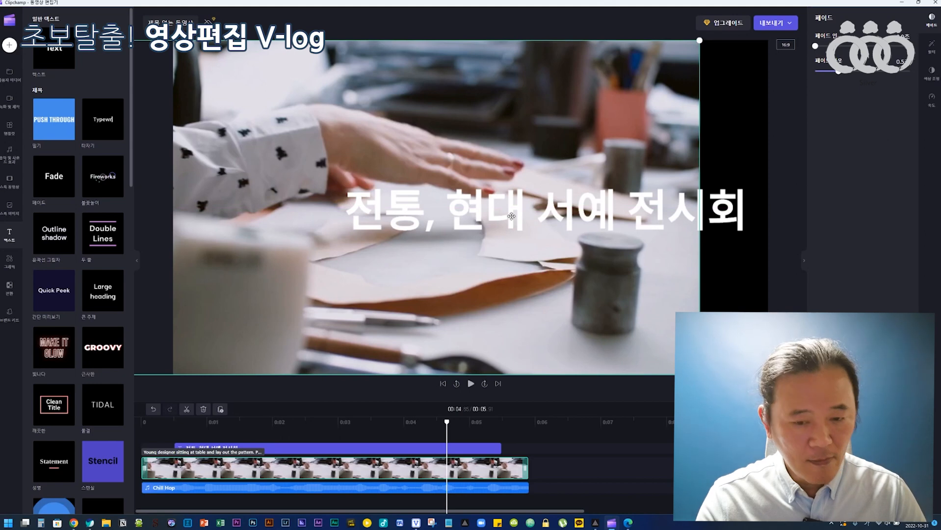
key(ctrl+z)
click(510, 214)
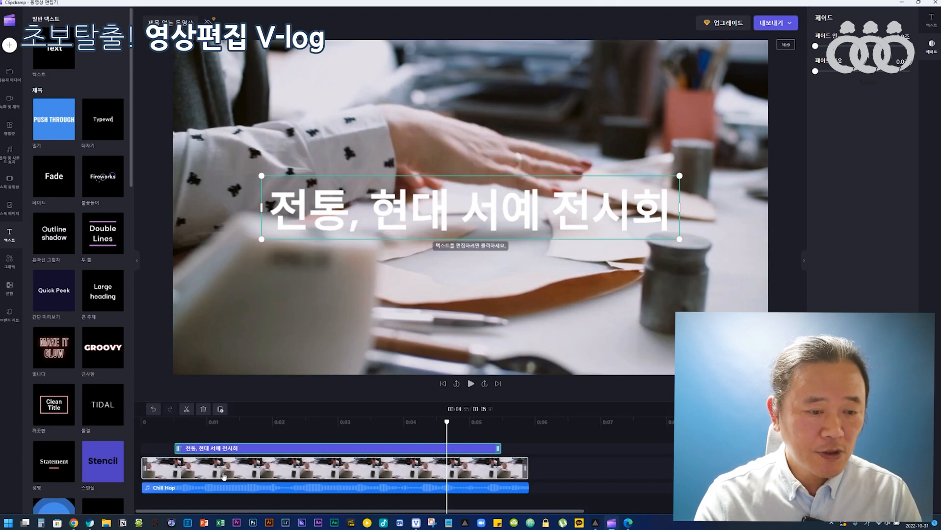
Move the title clip to the start of the timeline and extend it to the end of the intro video.
drag(197, 447, 162, 450)
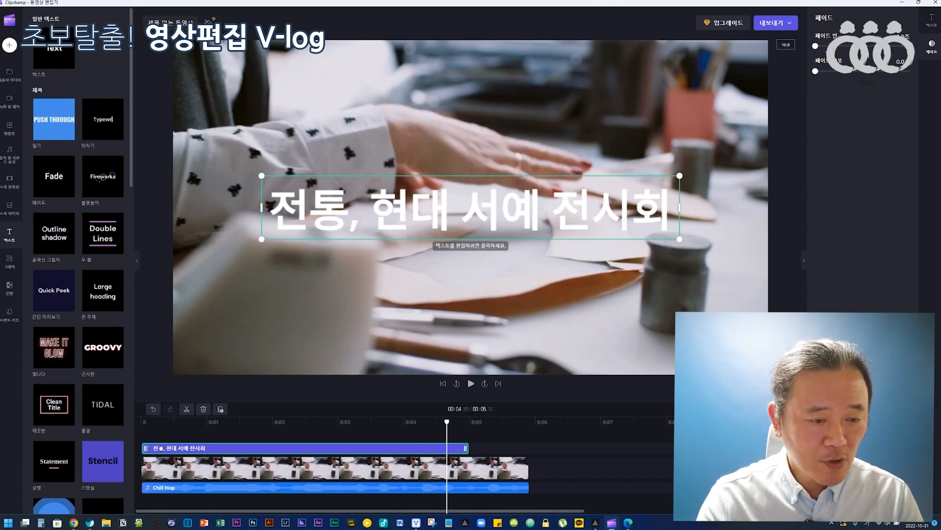
click(498, 462)
drag(469, 451, 527, 449)
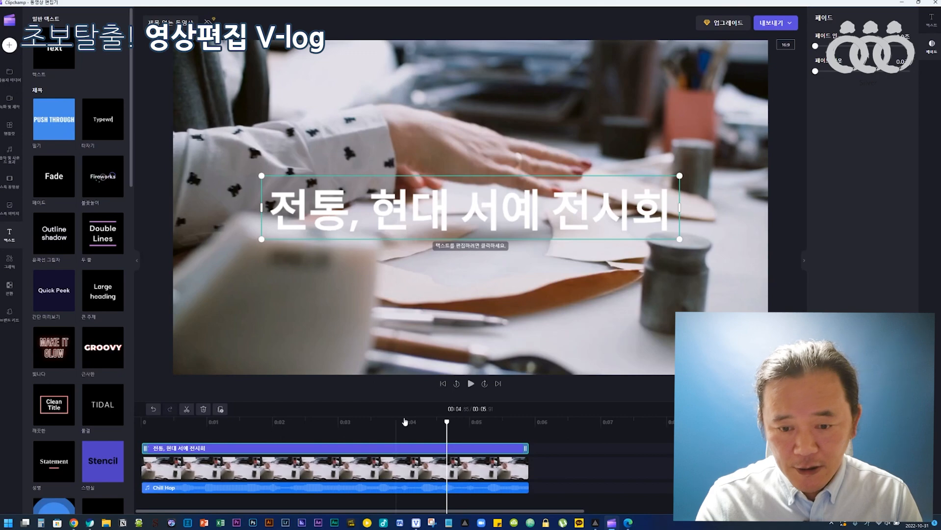
drag(446, 422, 484, 425)
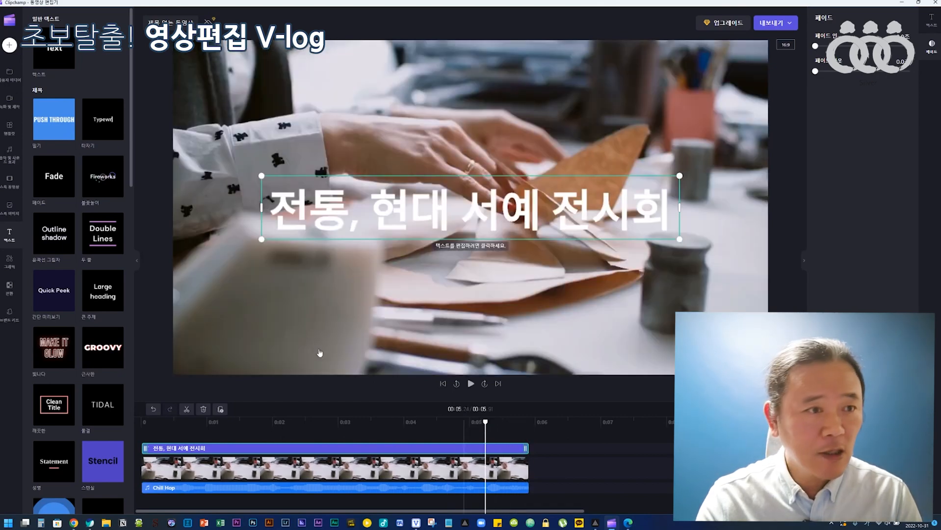
Add DJI_0438.MP4 to the timeline after the intro video and remove the gap between the two clips.
click(10, 77)
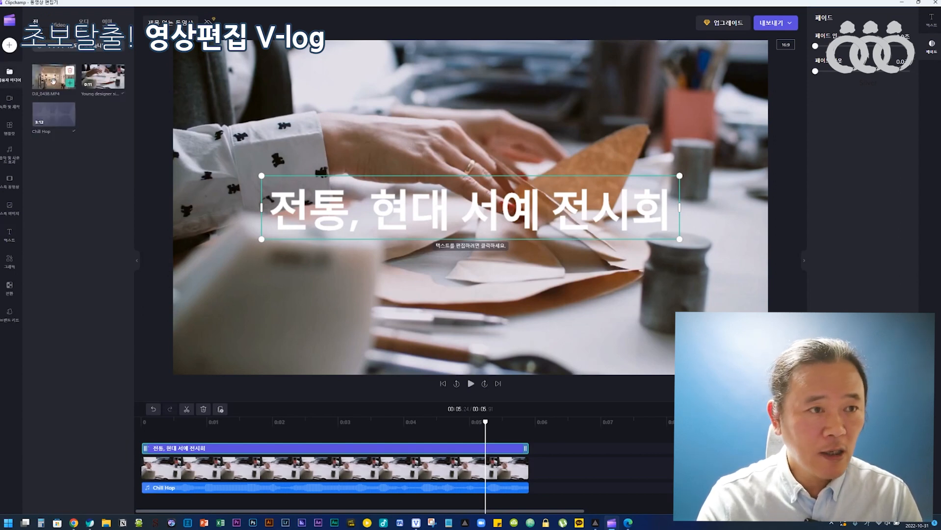
mouse_move(54, 76)
mouse_down()
mouse_move(535, 400)
mouse_move(552, 457)
mouse_move(547, 472)
mouse_move(665, 474)
mouse_up()
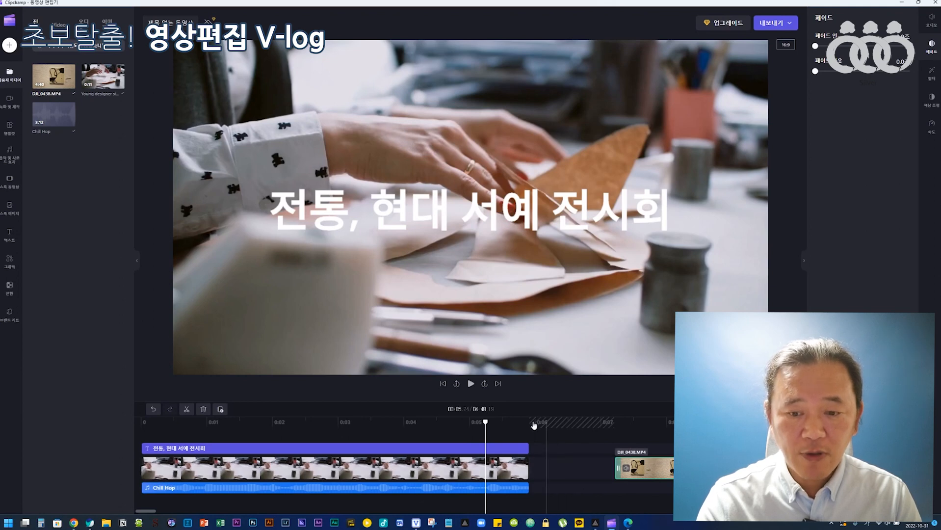
key(space)
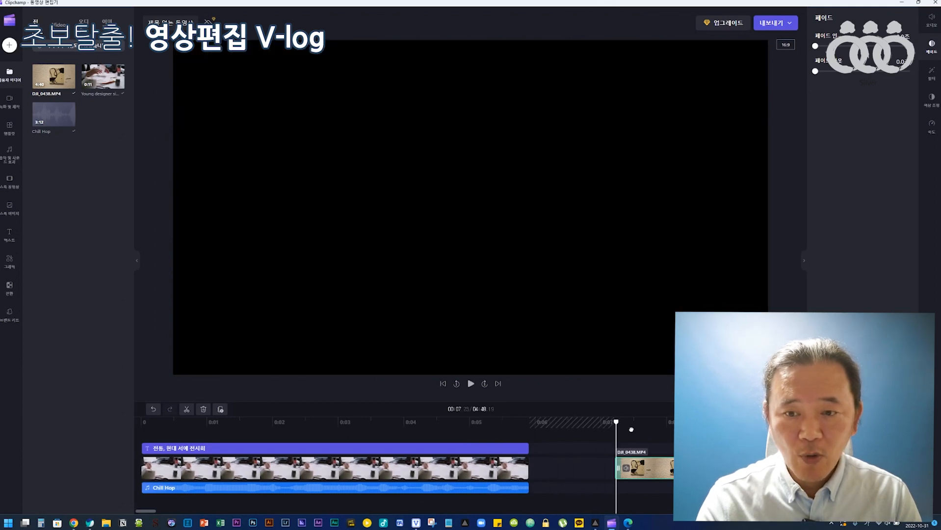
click(518, 435)
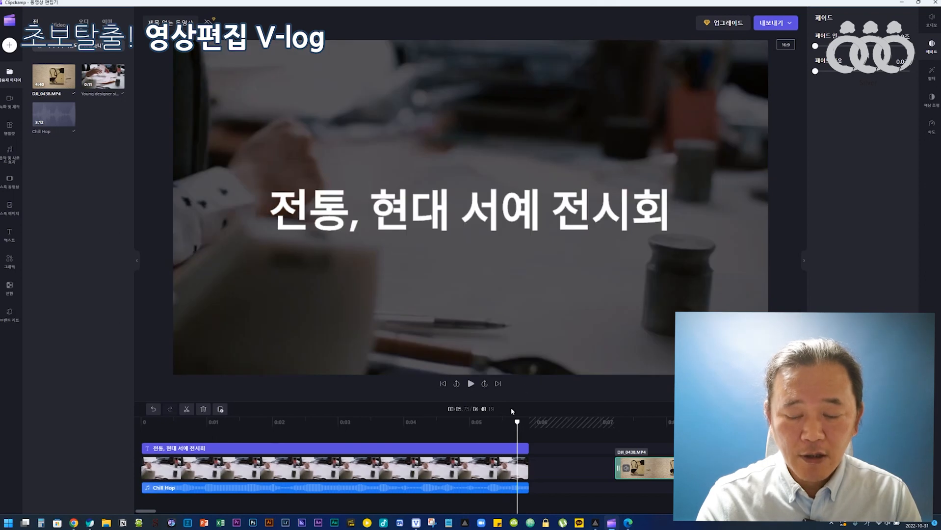
click(571, 469)
Play back the changeover from the intro to the DJI_0438.MP4 clip.
click(471, 384)
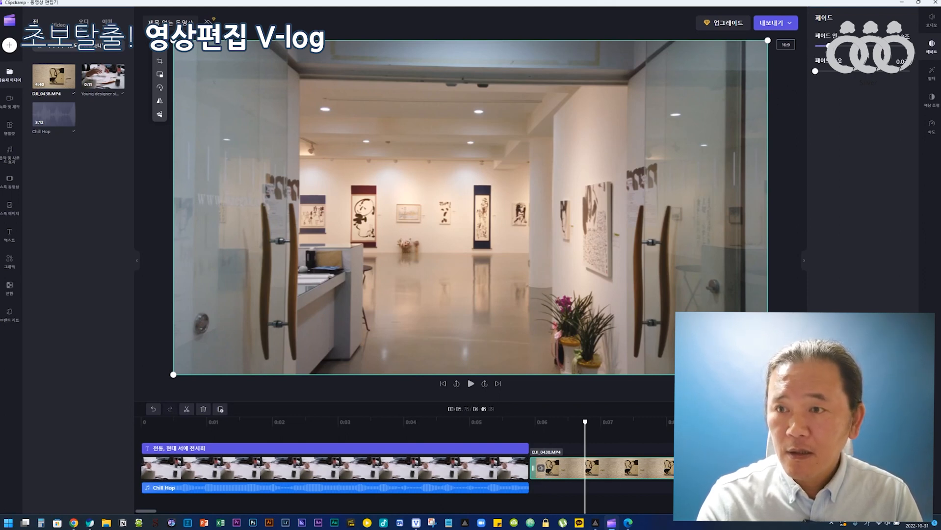
click(456, 384)
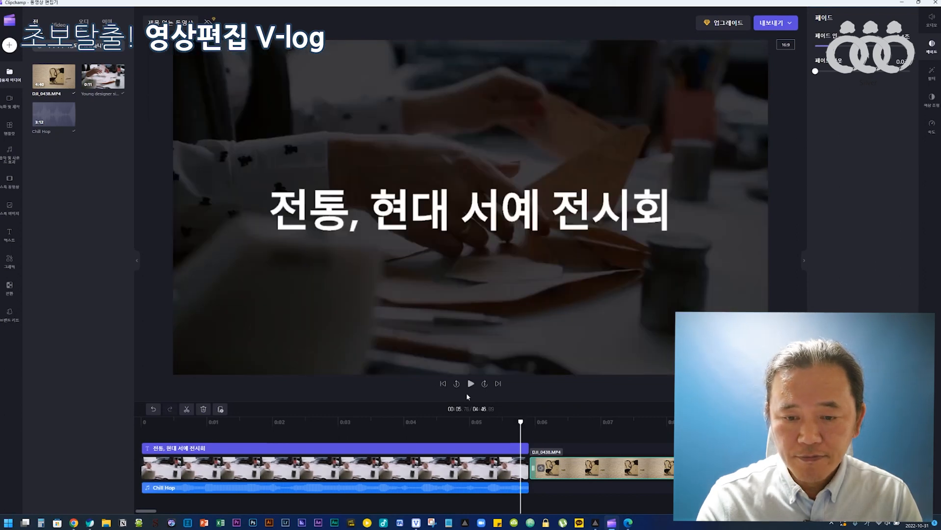
drag(501, 417, 492, 422)
click(470, 383)
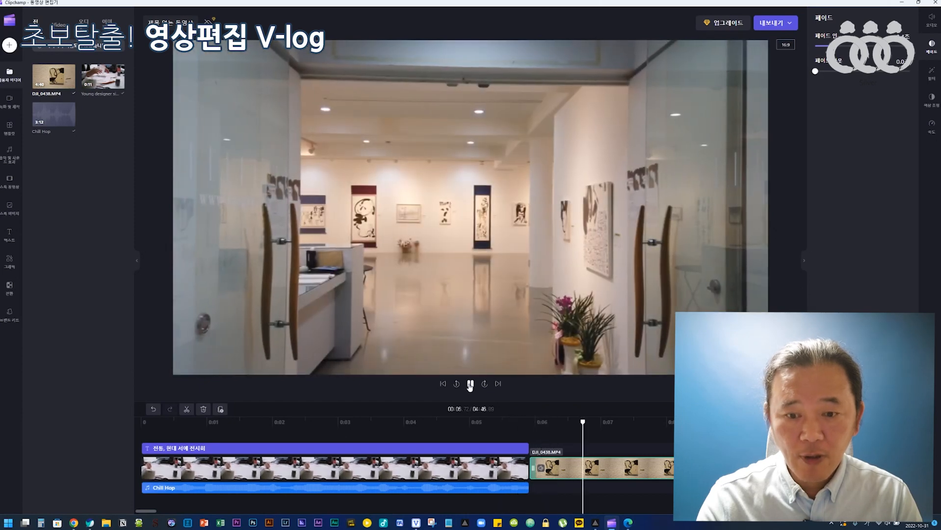
click(470, 383)
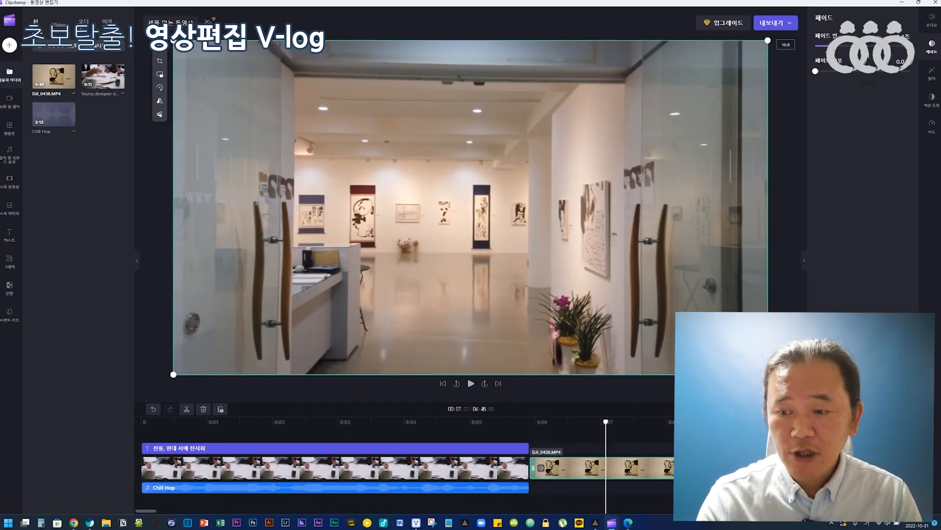
Go to the end of the timeline and import the image KakaoTalk_20221020_031329365.jpg into the project media.
click(497, 384)
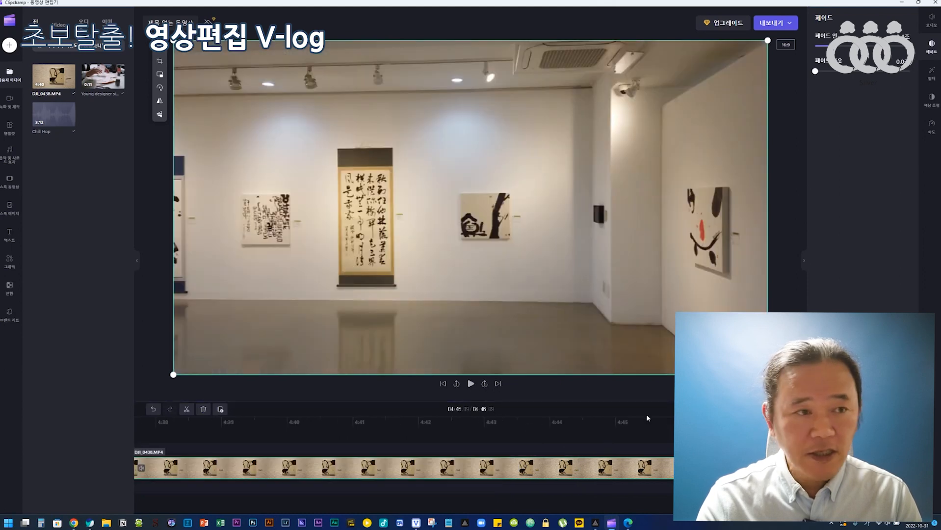
click(10, 45)
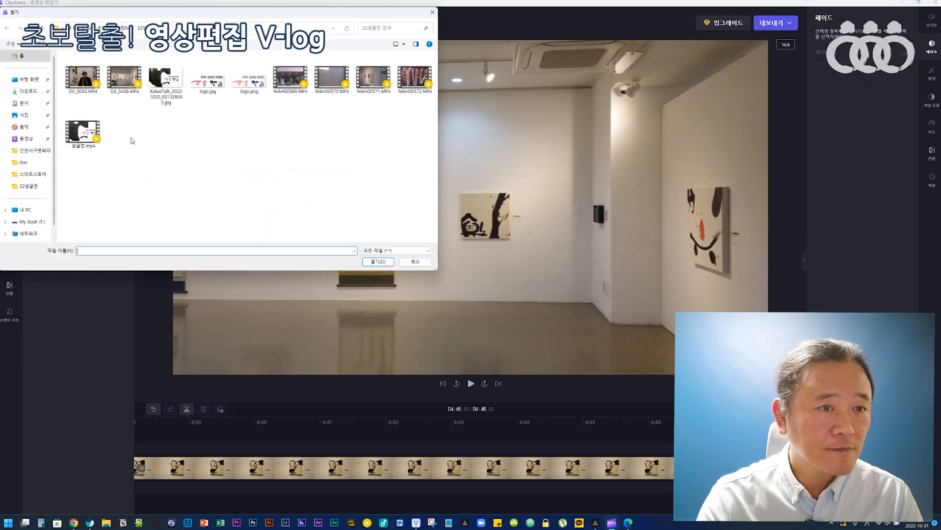
click(166, 80)
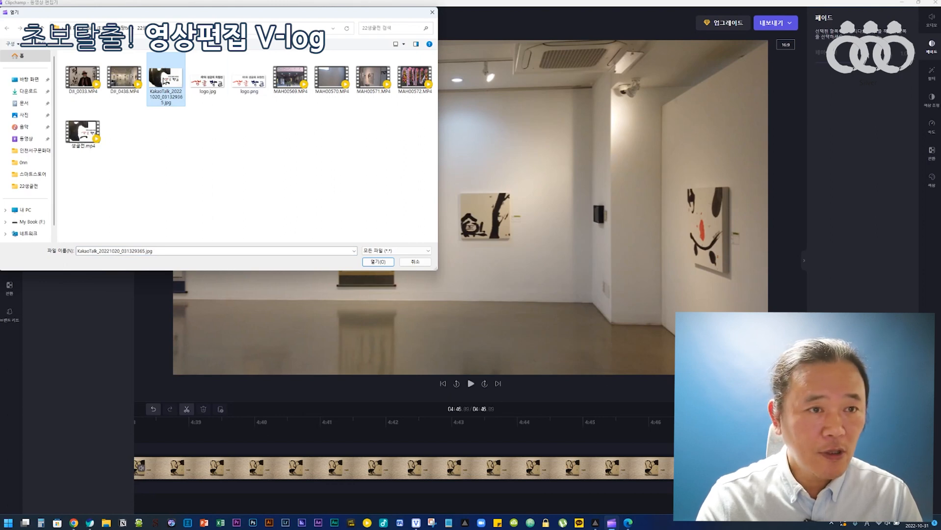
double_click(163, 80)
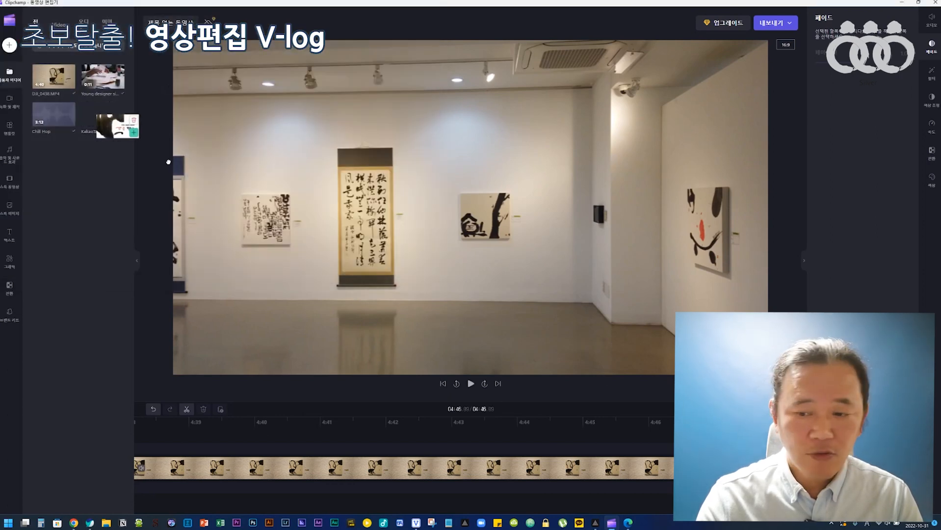
Add the image KakaoTalk_20221020_031329365.jpg to the timeline directly after the DJI_0438.MP4 clip and play it back.
click(118, 120)
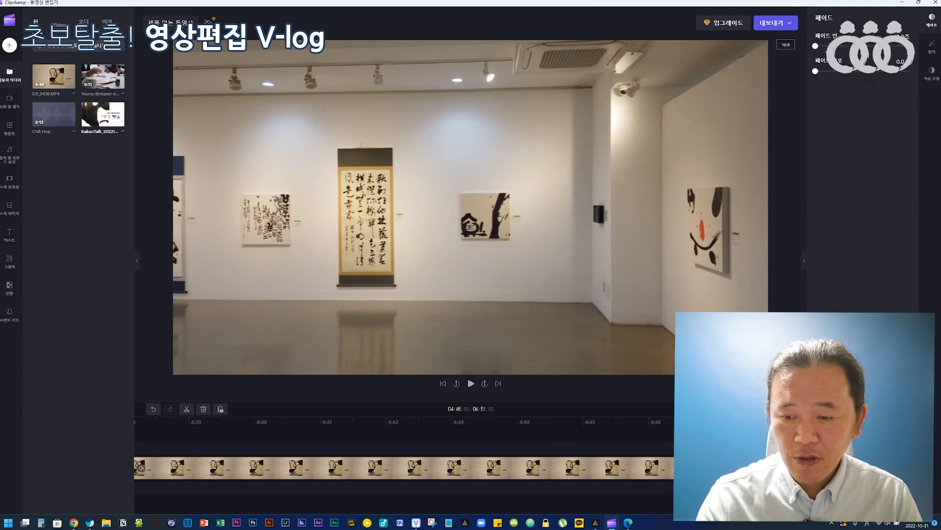
click(669, 423)
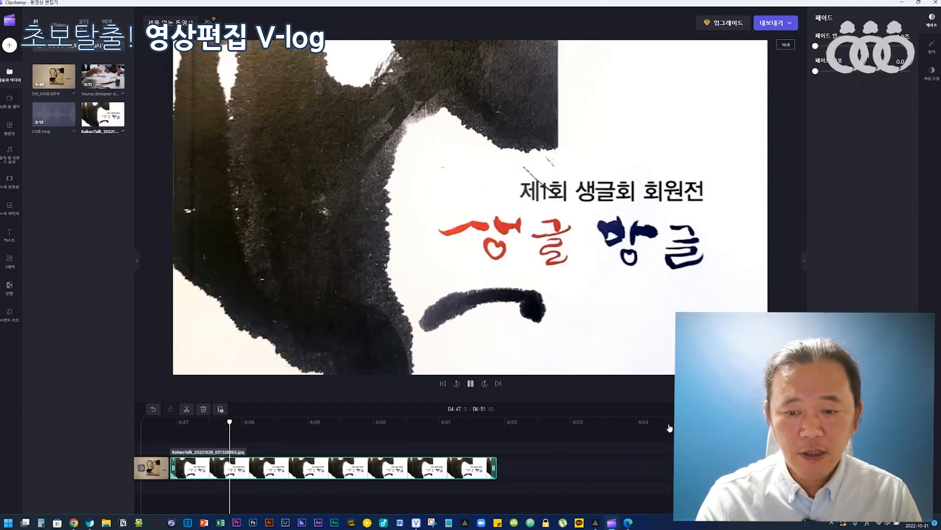
click(245, 468)
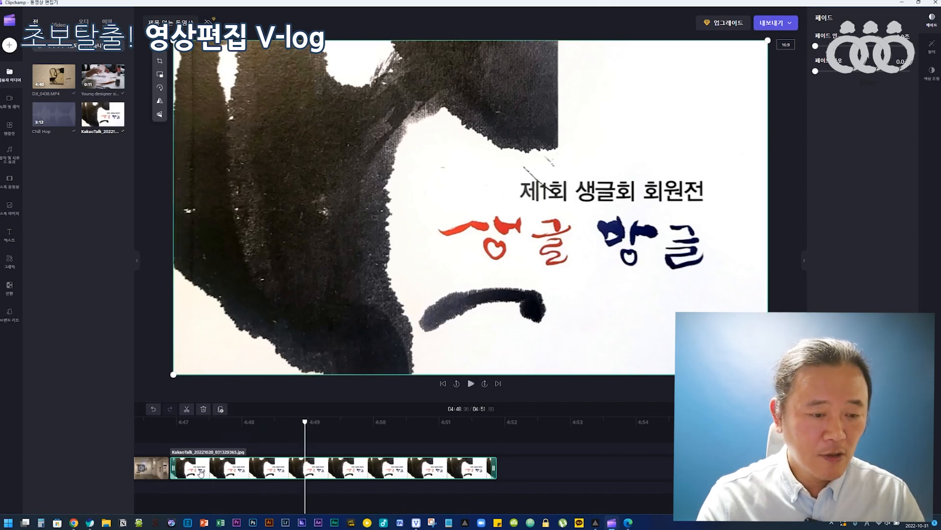
Set the fade-out of the DJI_0438.MP4 clip to 0.4 seconds and play back the changeover to the closing image.
click(150, 467)
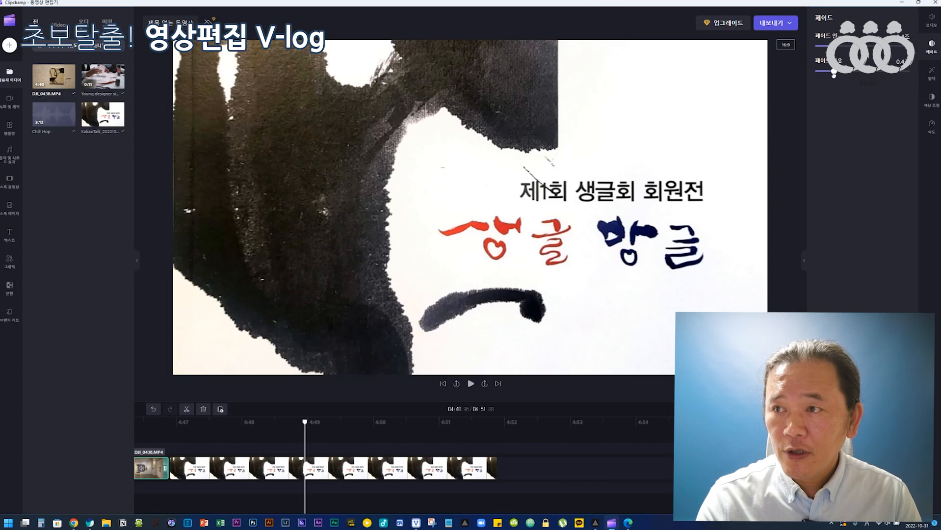
click(141, 432)
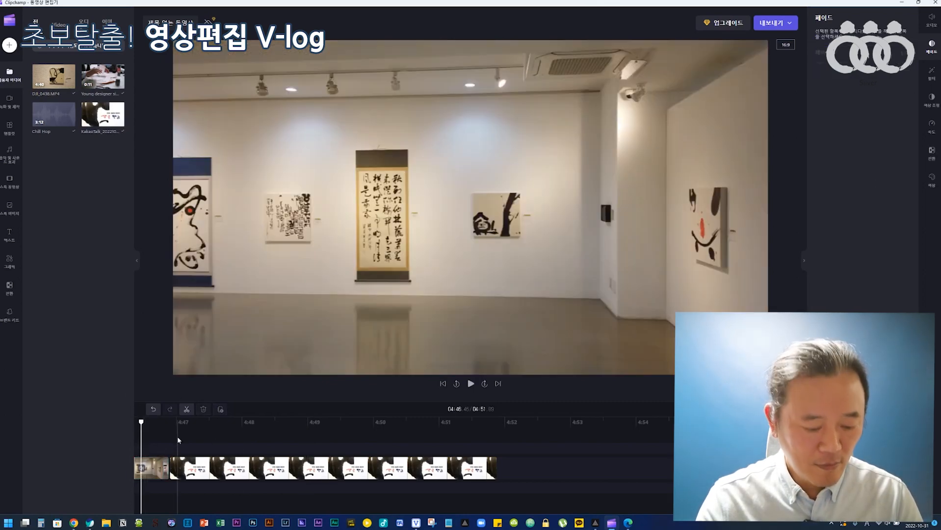
key(space)
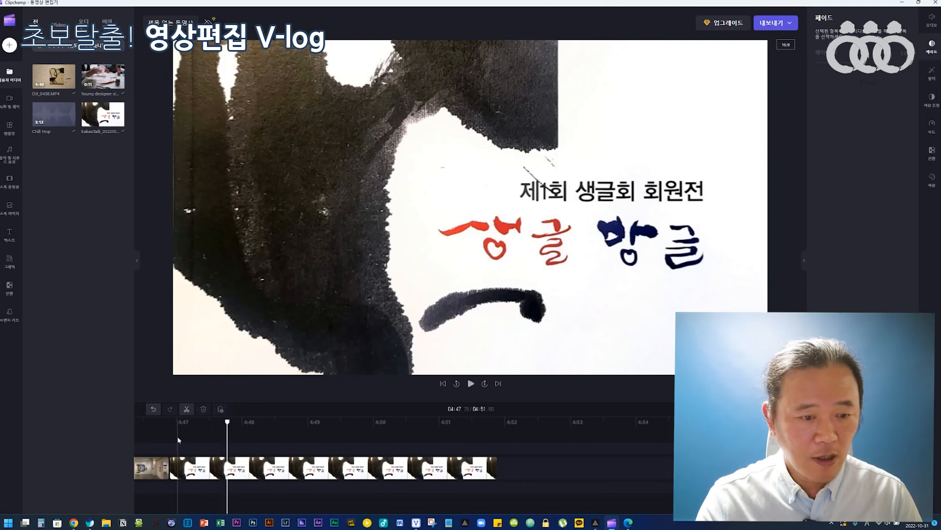
Set the DJI_0438.MP4 clip's fade-out to 1.0 second and play back its ending into the closing image.
click(152, 468)
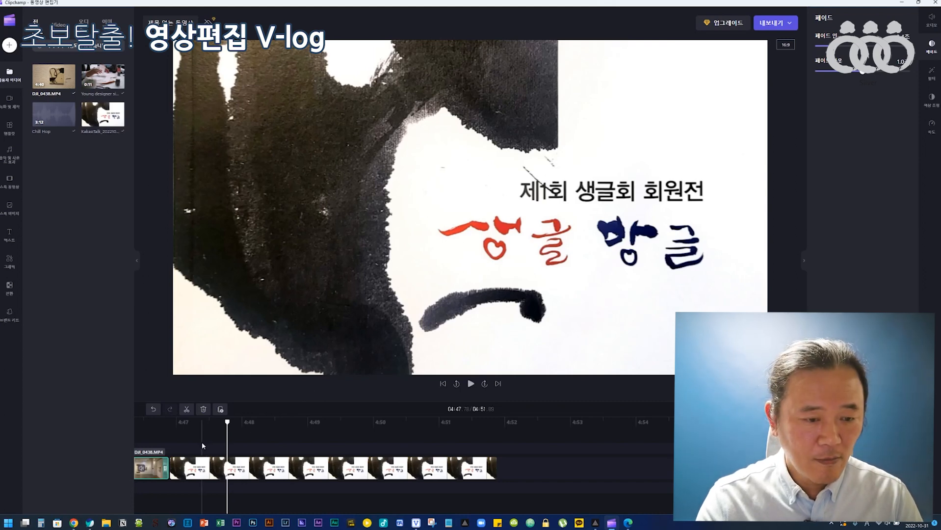
click(139, 423)
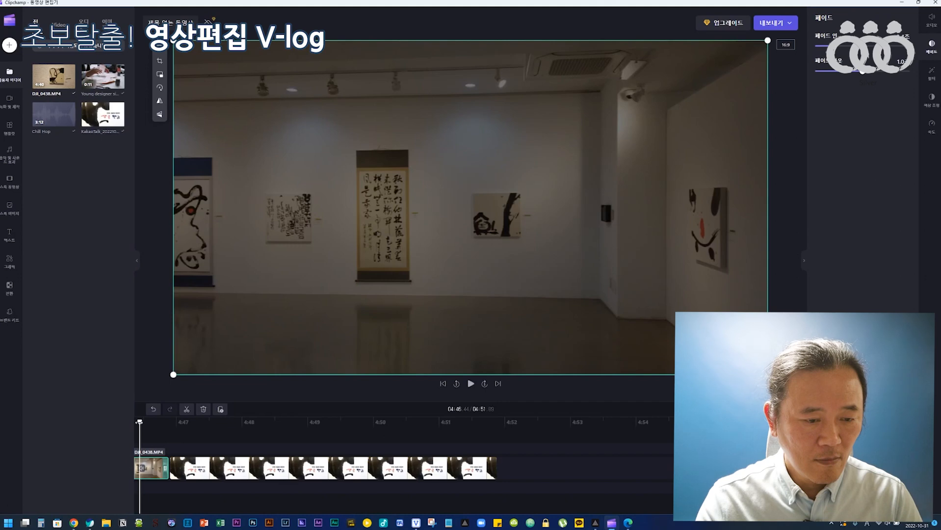
click(223, 475)
click(556, 463)
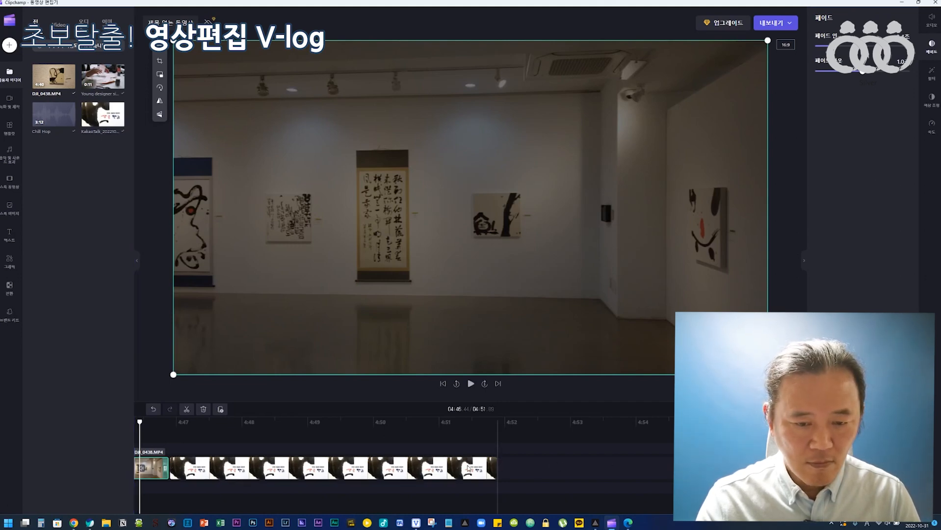
click(470, 383)
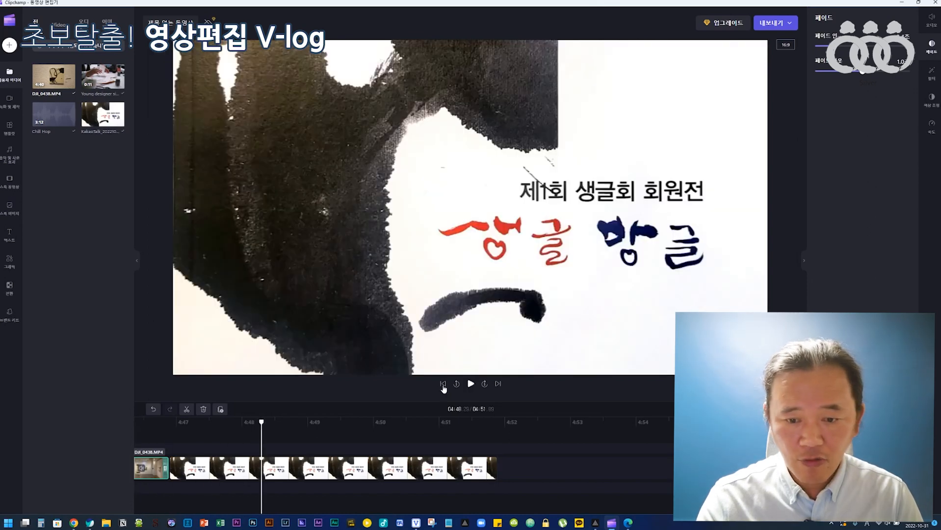
Play back the project from the beginning through the intro into the exhibition clip, and return to the start.
click(443, 386)
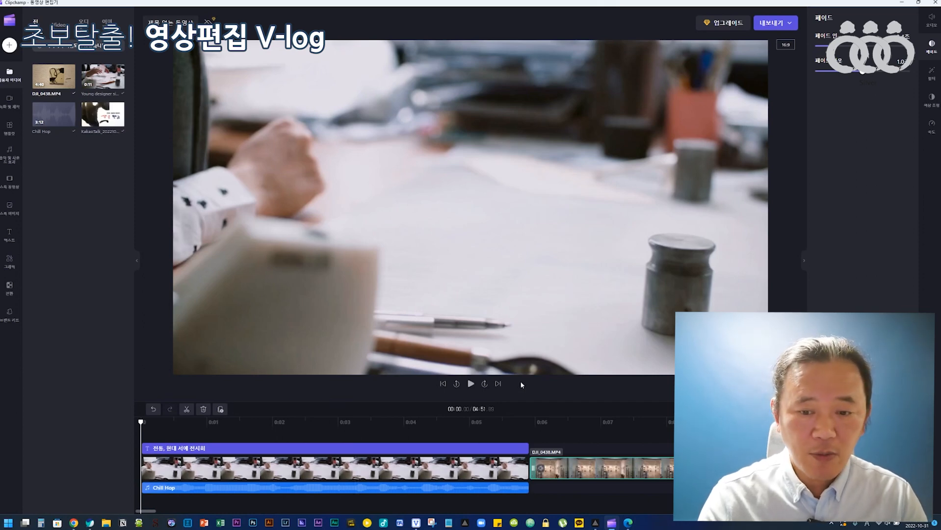
click(471, 385)
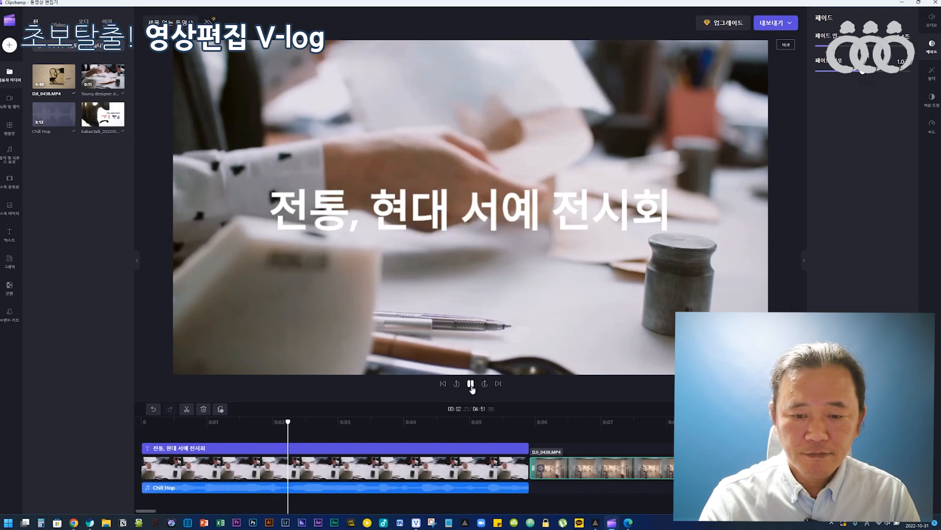
click(471, 385)
click(887, 526)
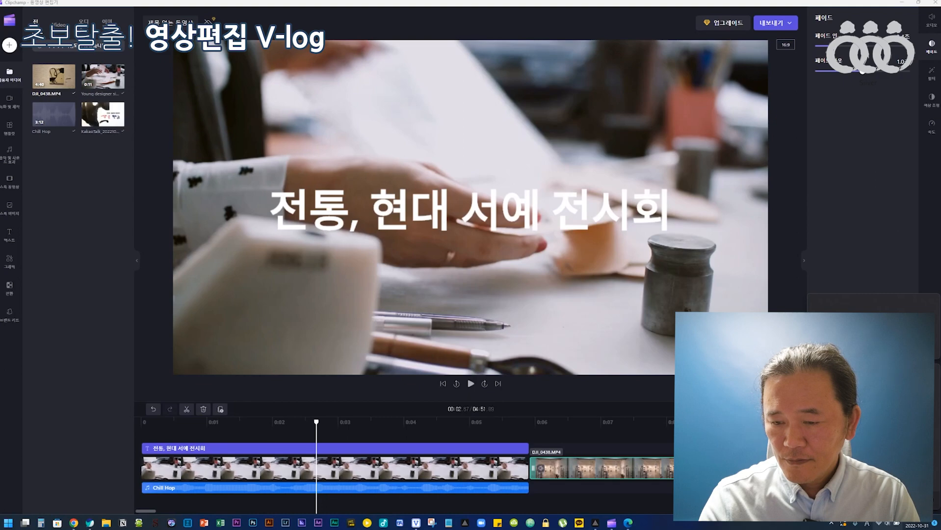
click(470, 385)
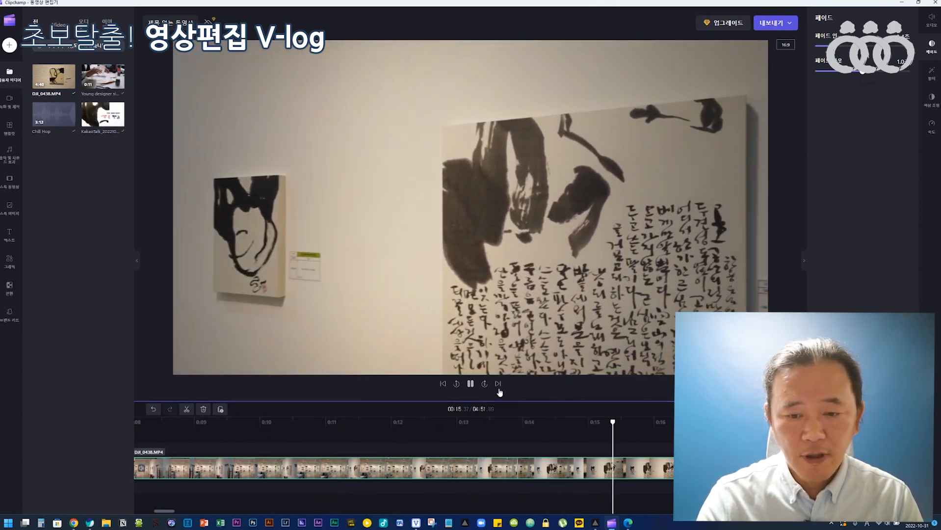
key(space)
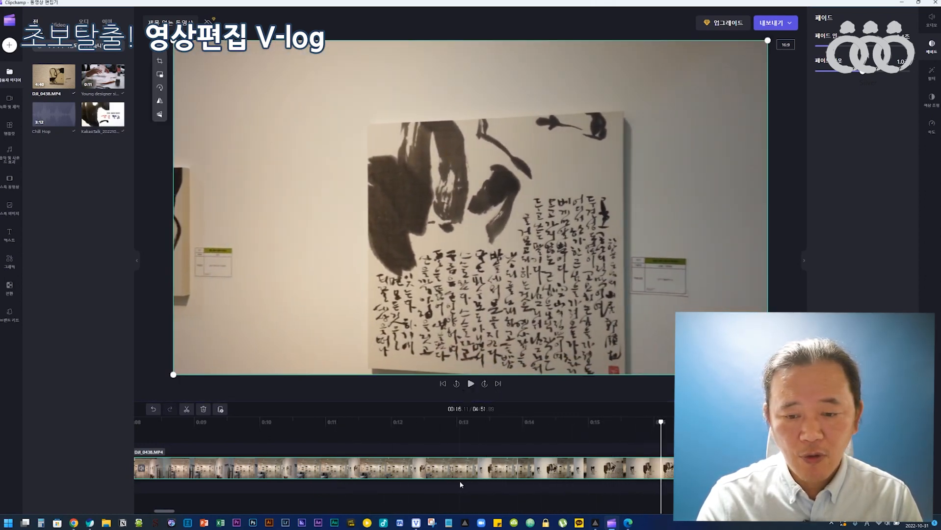
click(471, 445)
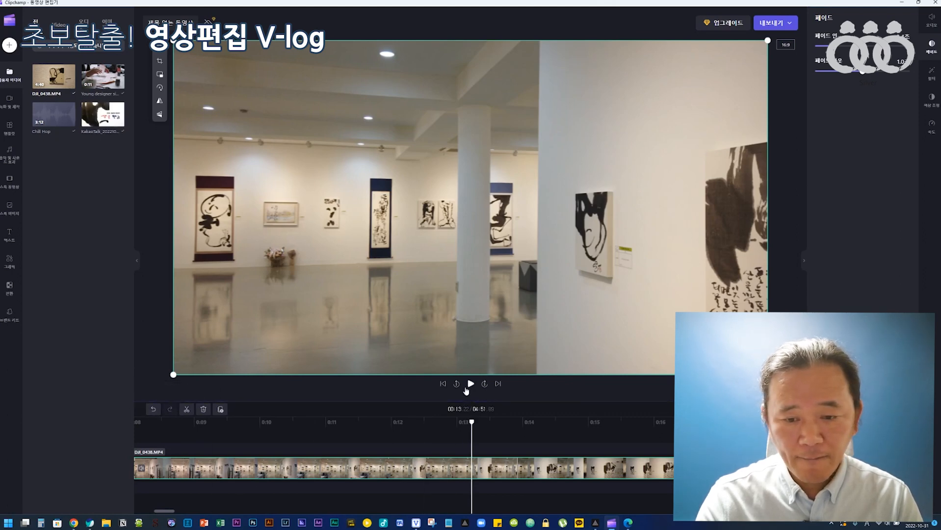
click(441, 384)
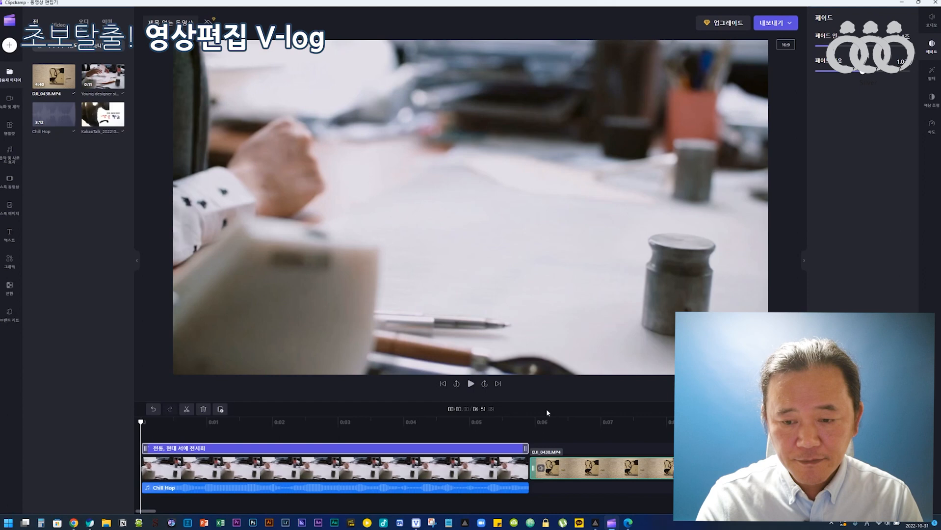
Cut off the beginning of the DJI_0438.MP4 clip up to about the 8.7-second mark and close the gap after the intro.
click(538, 420)
drag(537, 422, 729, 423)
drag(803, 424, 706, 426)
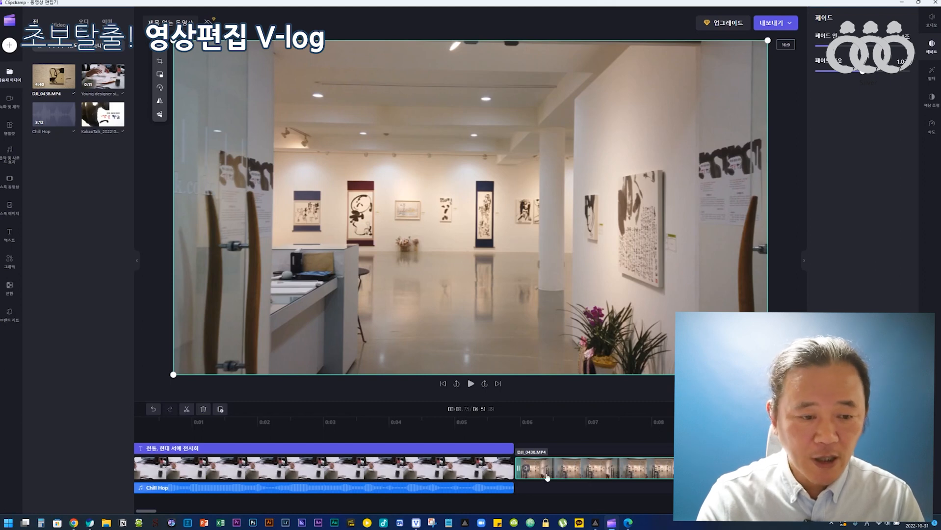
click(186, 409)
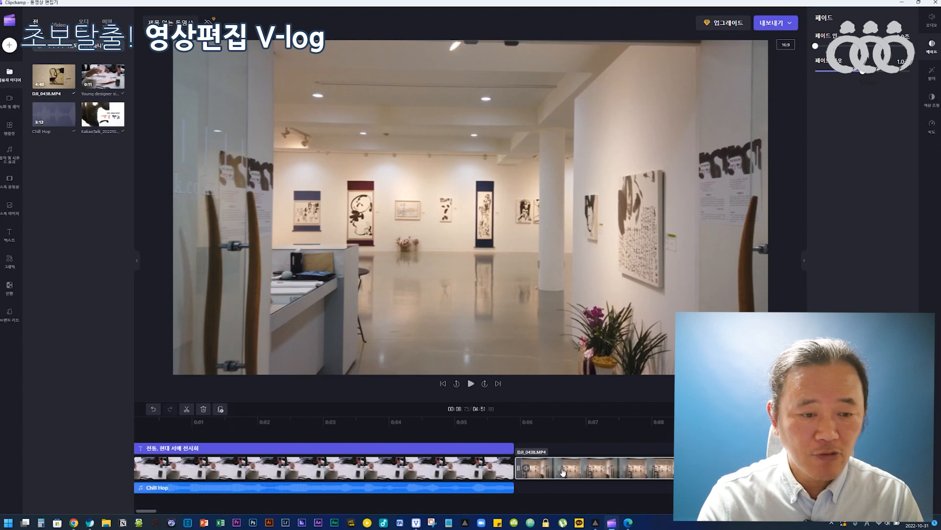
click(151, 411)
click(615, 473)
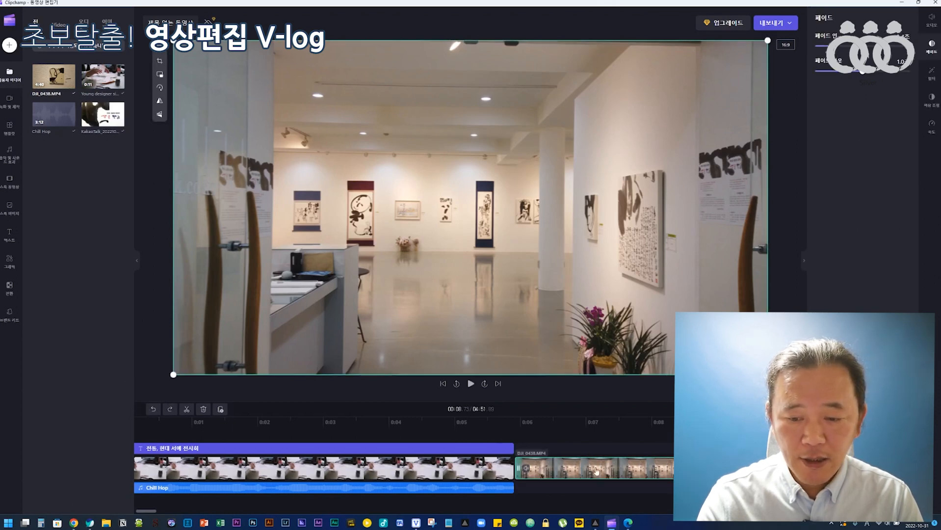
key(Delete)
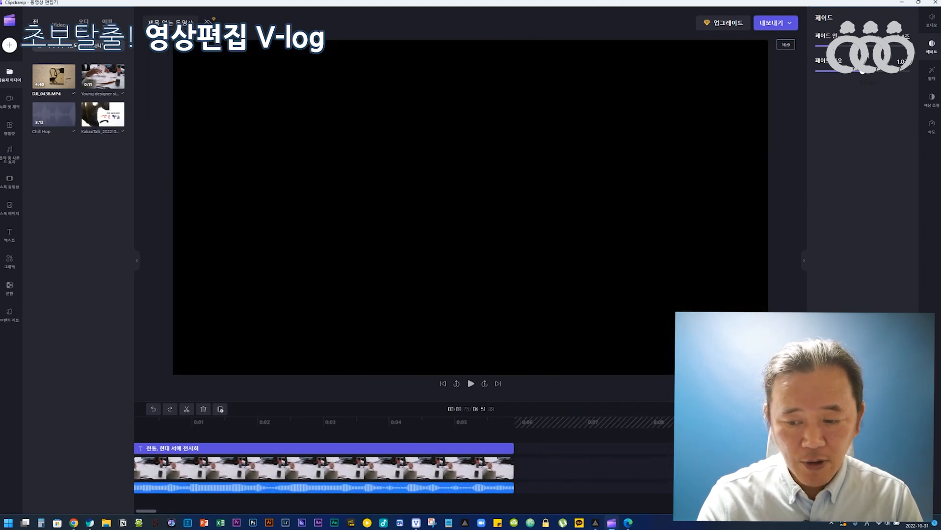
mouse_move(665, 475)
click(607, 469)
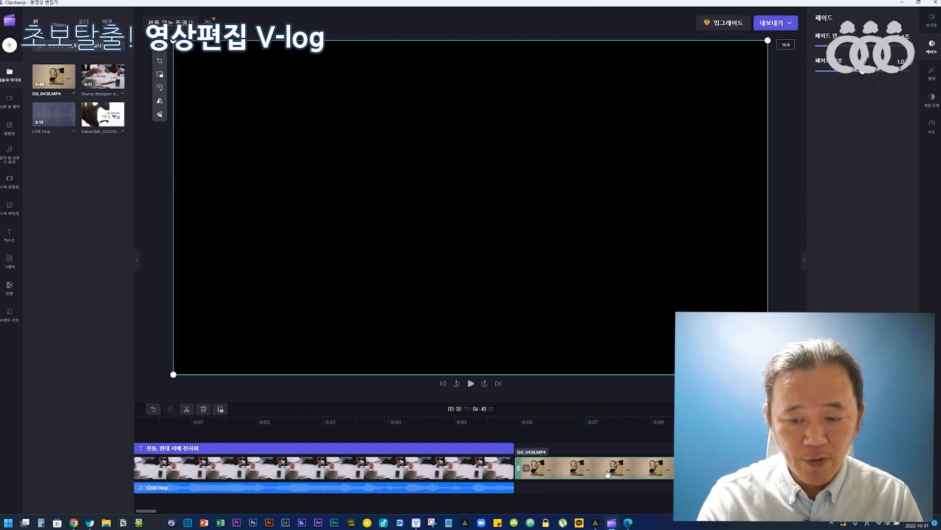
Trim the start of the DJI_0438.MP4 clip further, up to about the 7.8-second mark, remove the gap and play back the result.
click(498, 423)
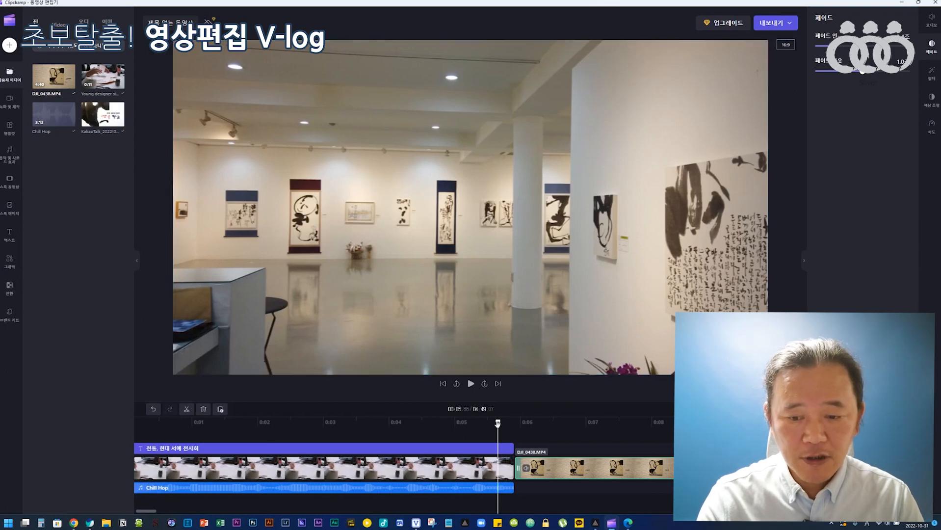
key(space)
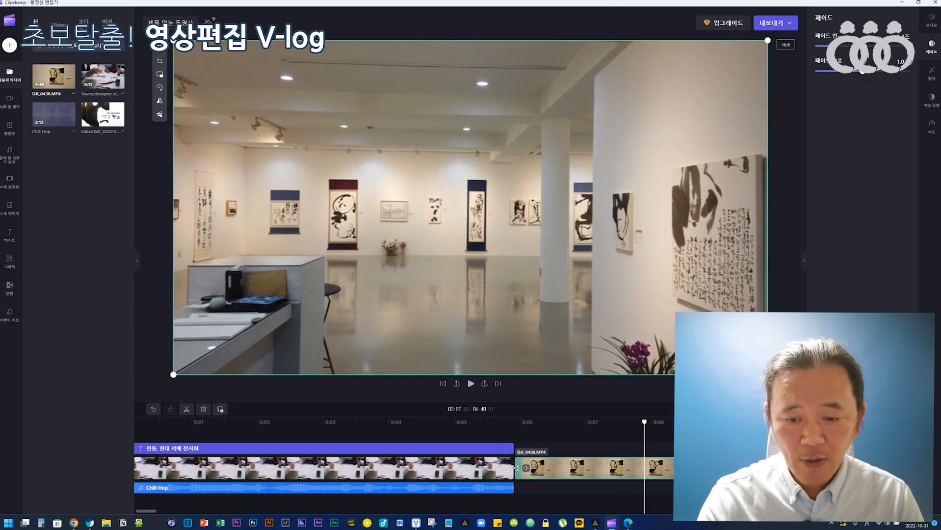
drag(517, 469, 644, 470)
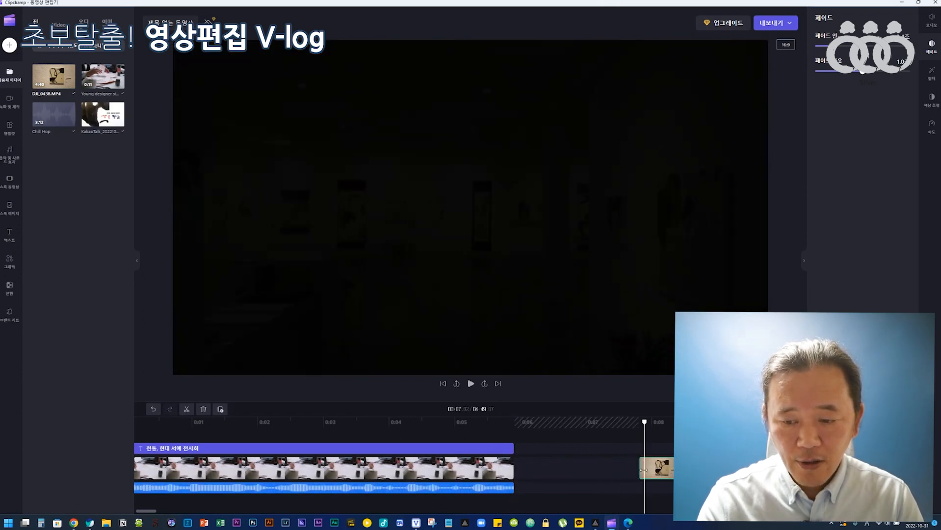
right_click(597, 469)
click(612, 490)
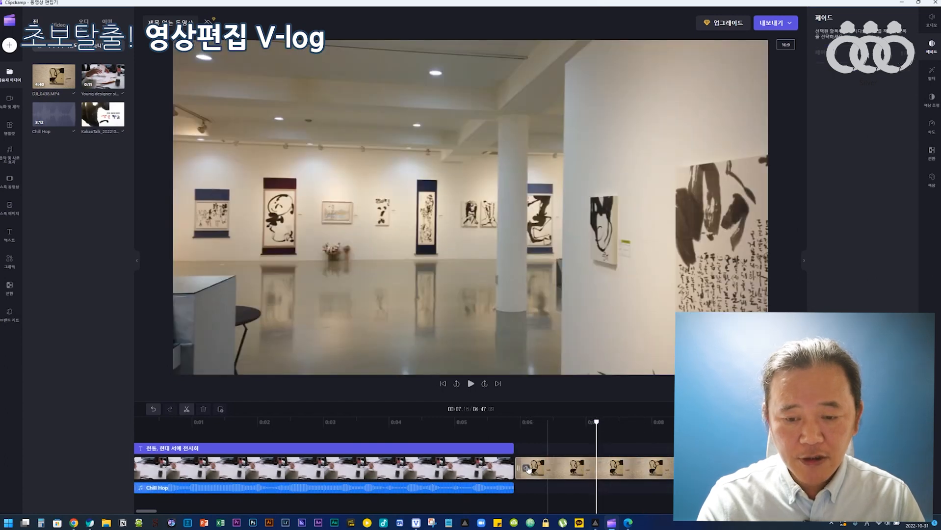
key(space)
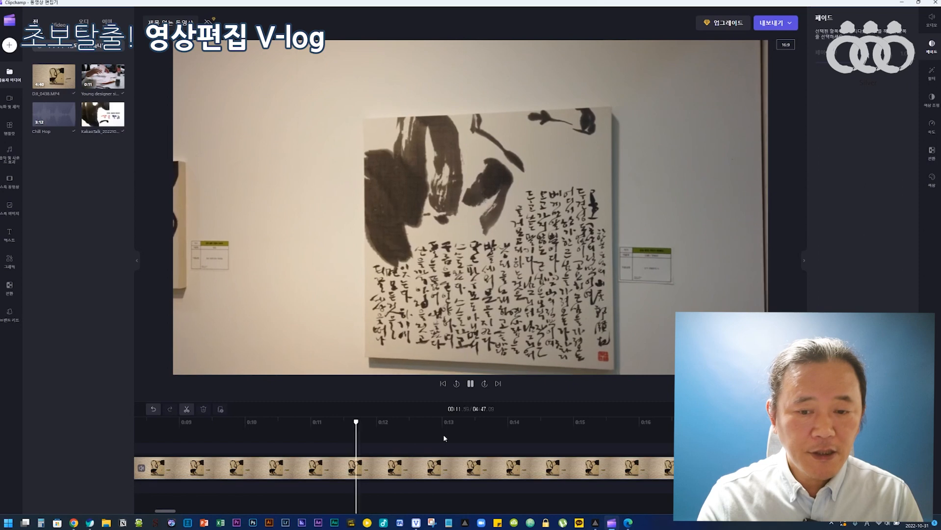
click(469, 387)
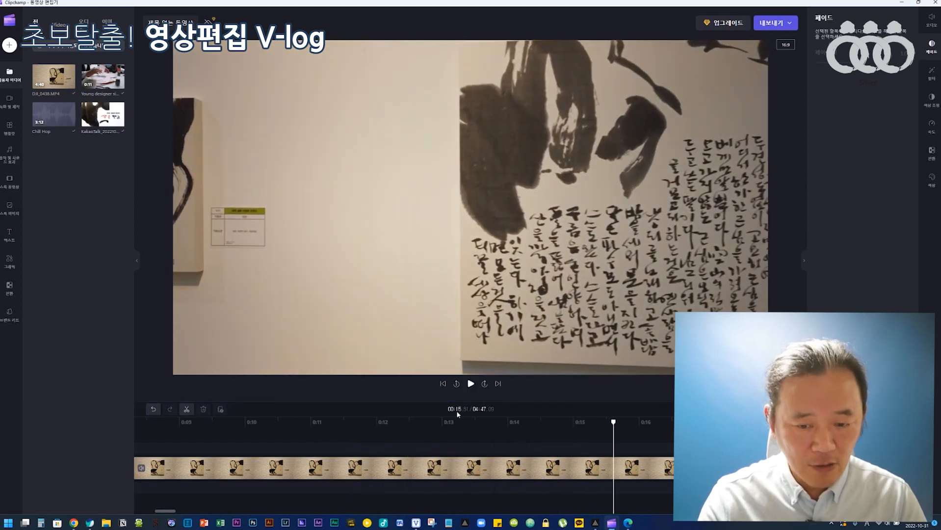
Try out the rainbow stripe overlay on the exhibition clip at about 22 seconds, play it back and remove it.
scroll(445, 494, down, 6)
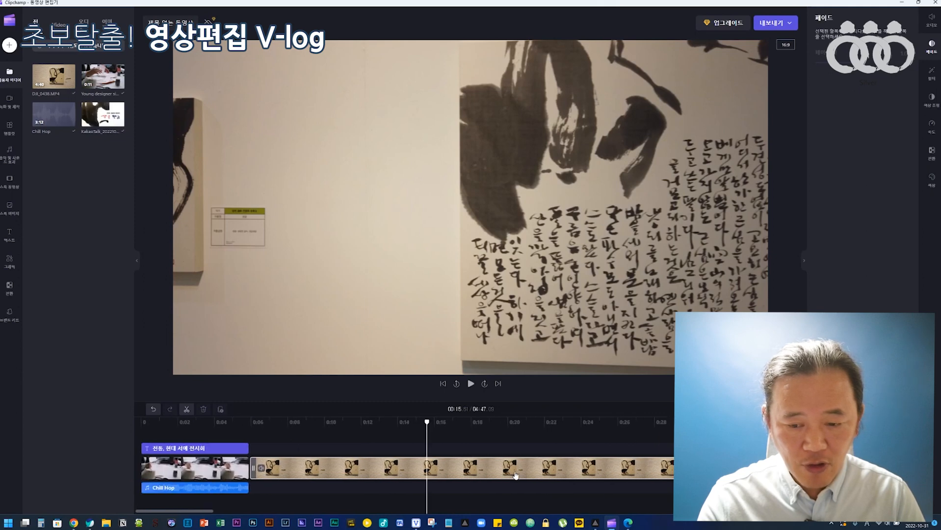
scroll(515, 475, down, 8)
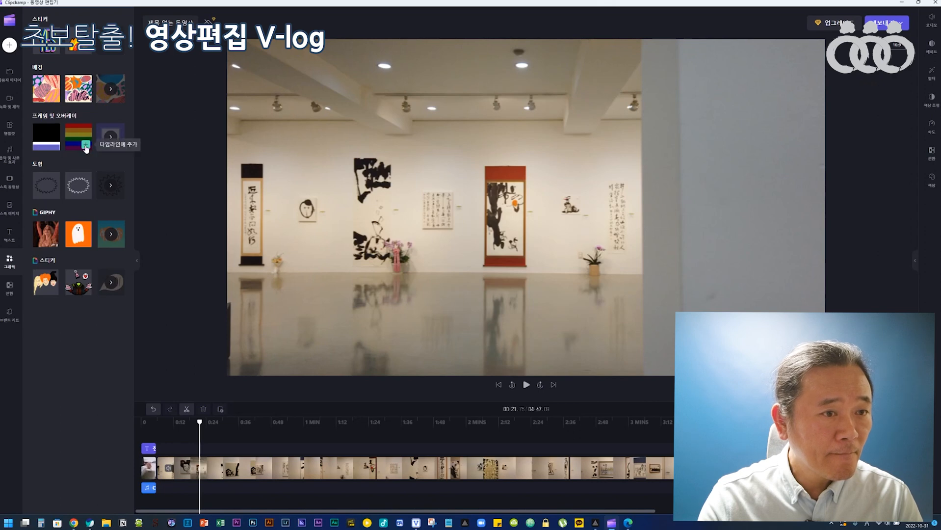
click(85, 143)
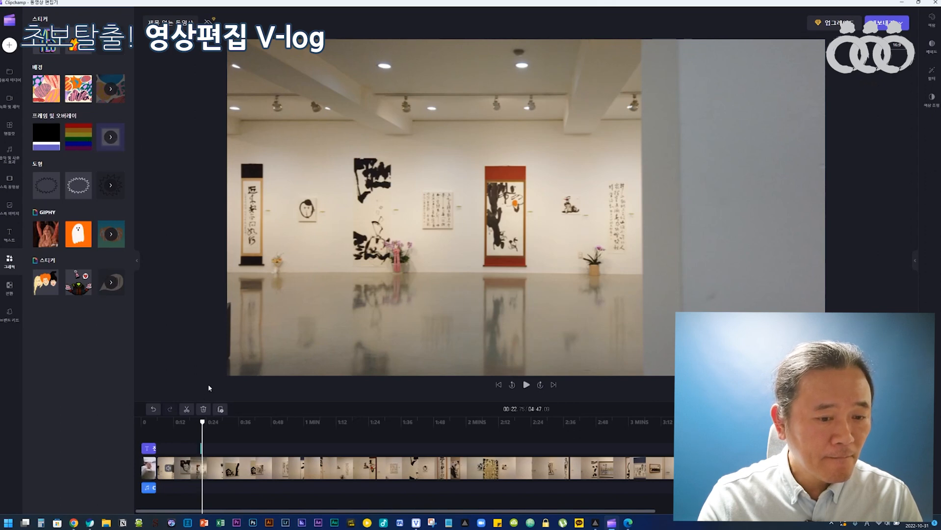
drag(204, 421, 198, 423)
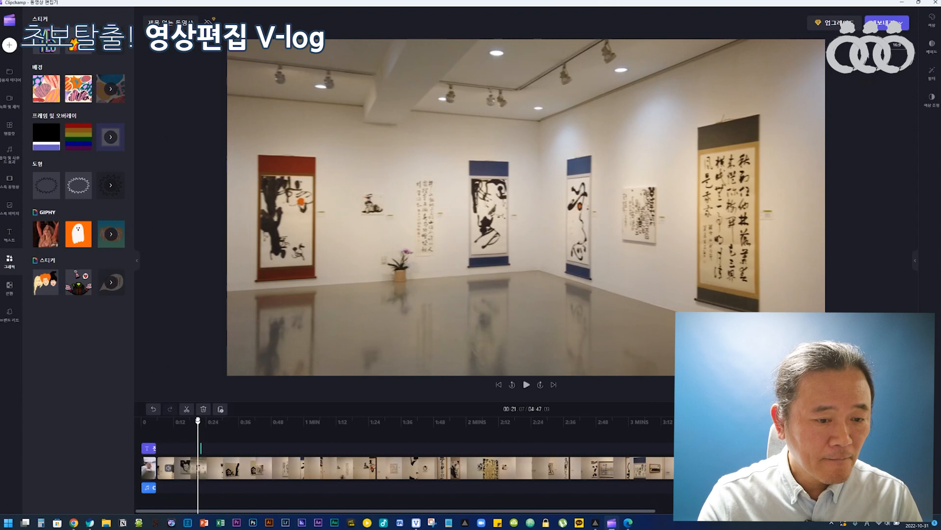
key(space)
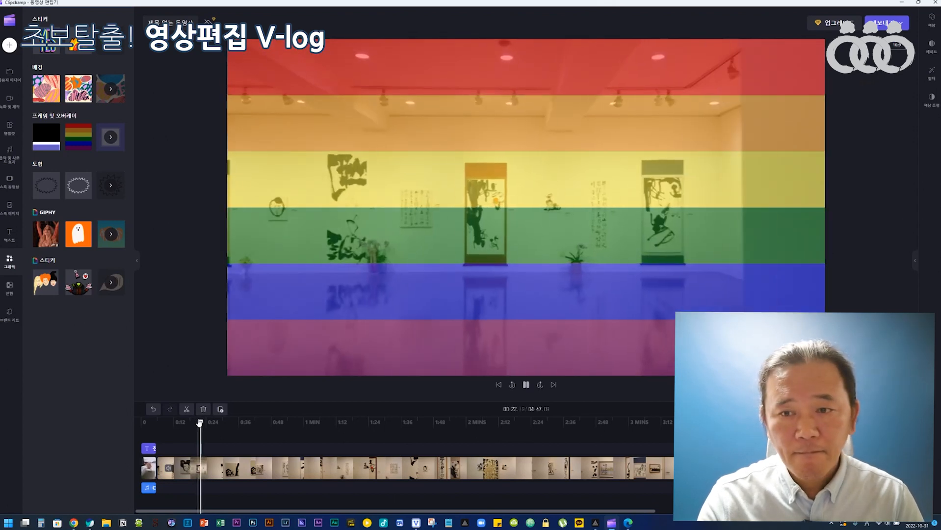
key(space)
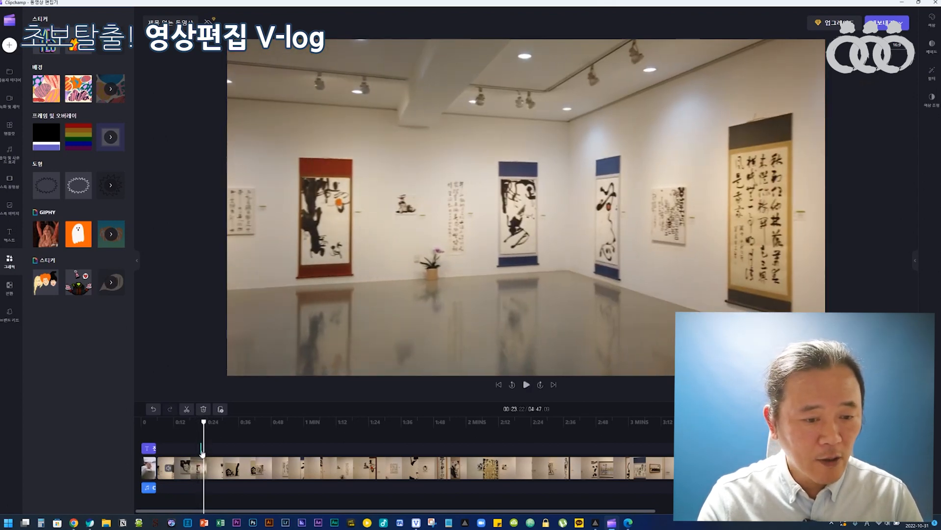
click(201, 449)
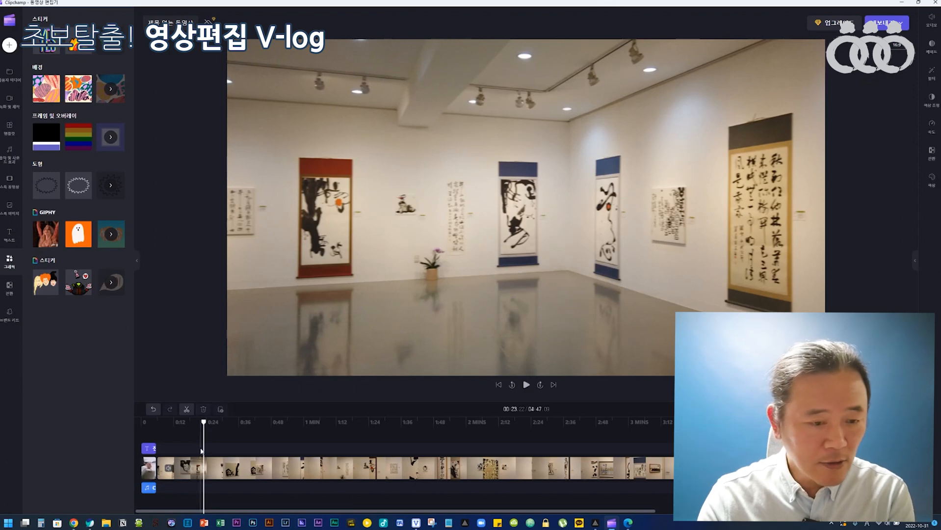
Try to add the white hand-drawn starburst shape above the exhibition clip at about 23 seconds and consult the help article on missing files.
click(86, 194)
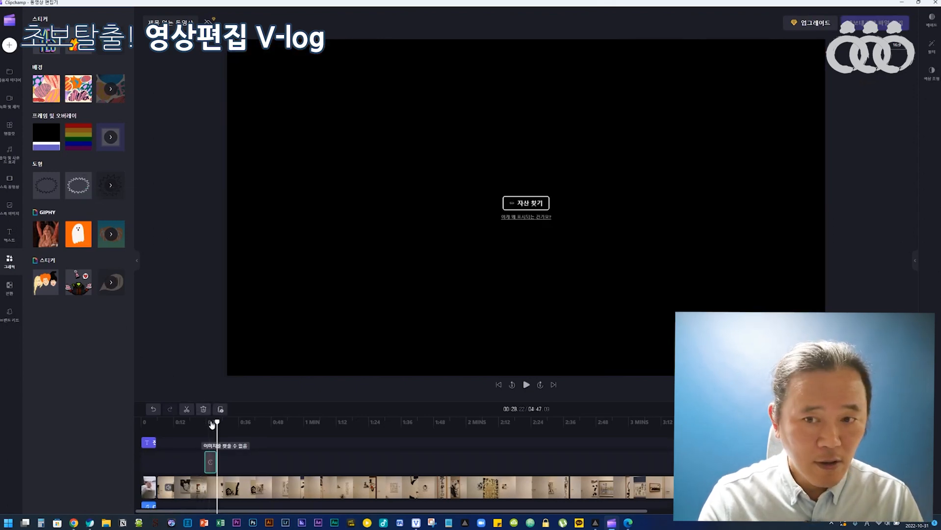
click(541, 220)
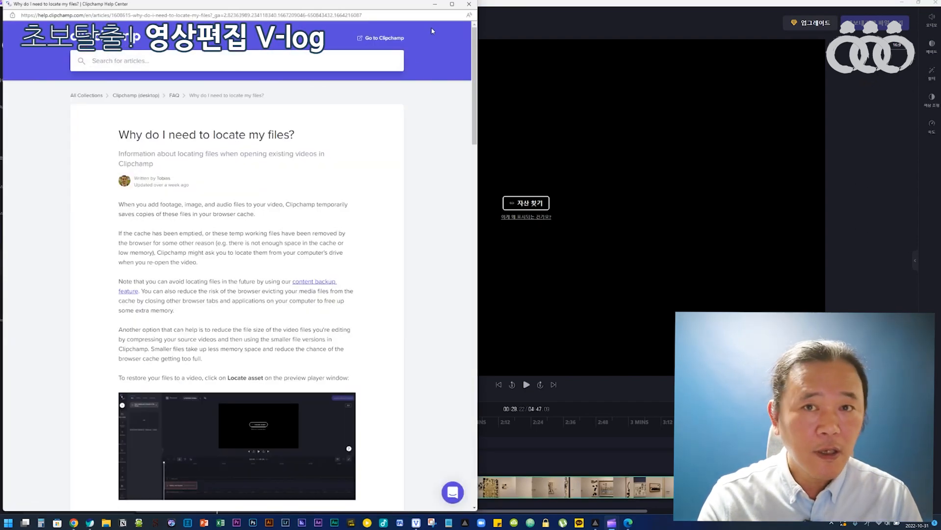
click(463, 6)
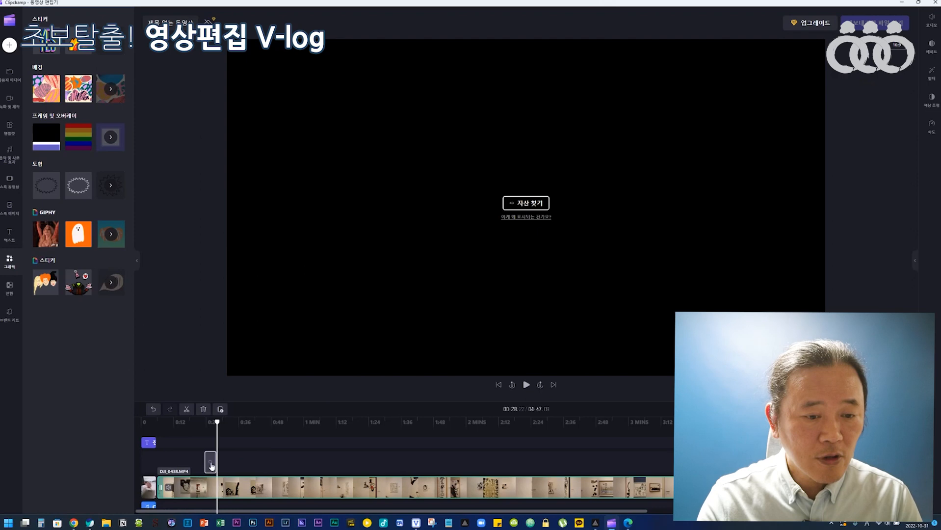
Look at the missing-files locator for the starburst shape, leave it without choosing a folder, and remove the shape from the timeline.
click(211, 464)
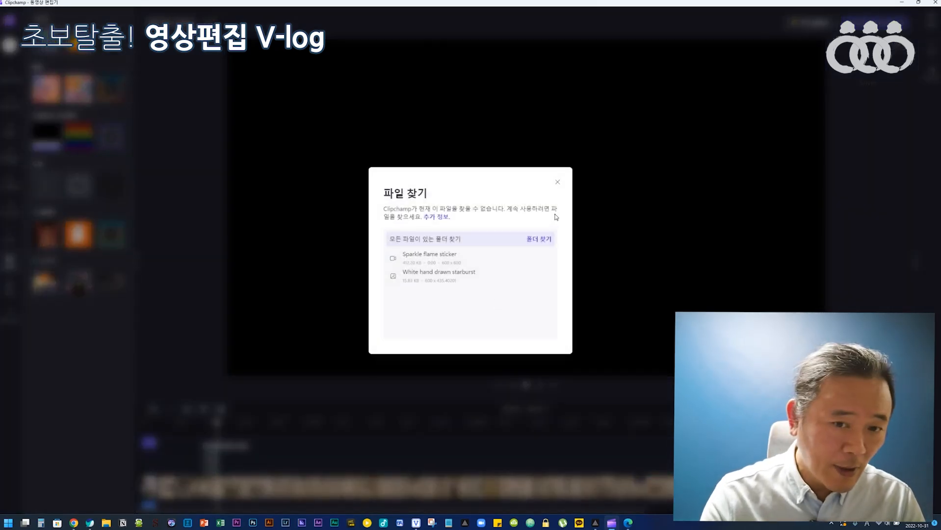
click(557, 185)
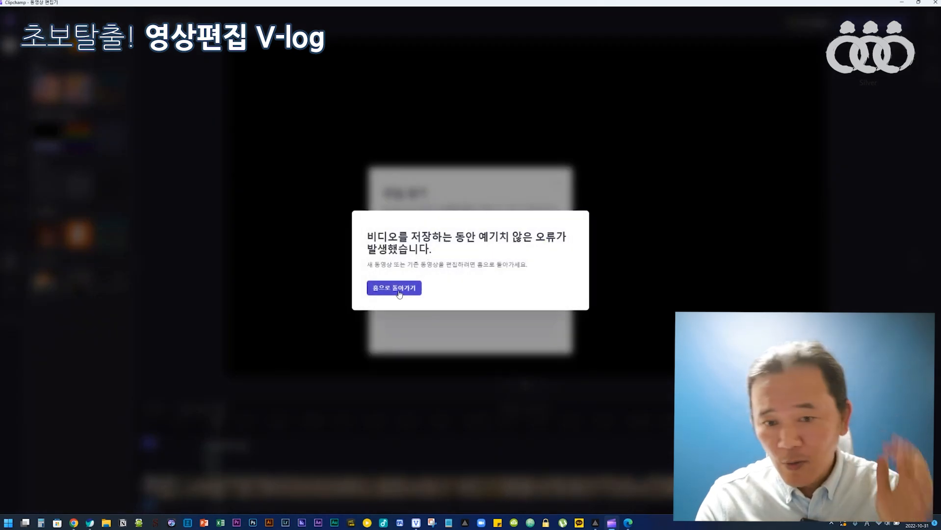
click(401, 289)
click(520, 48)
click(524, 63)
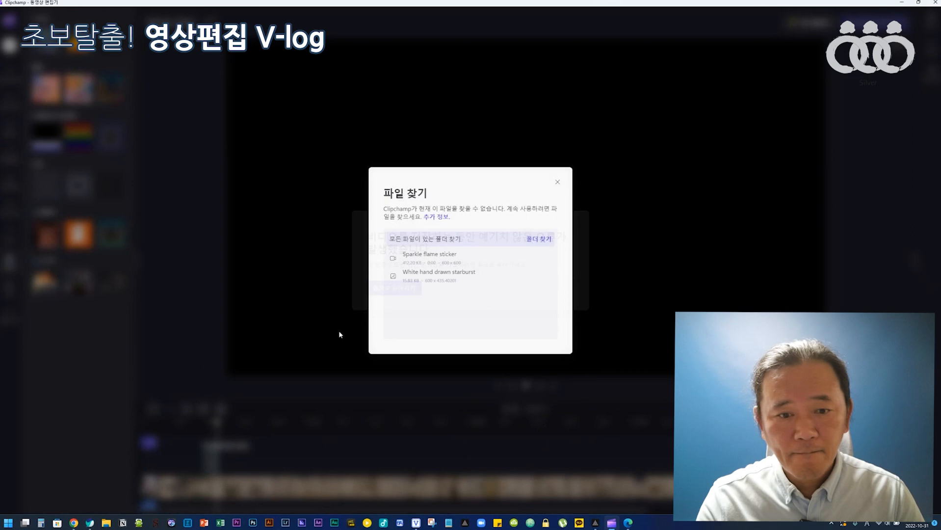
click(558, 183)
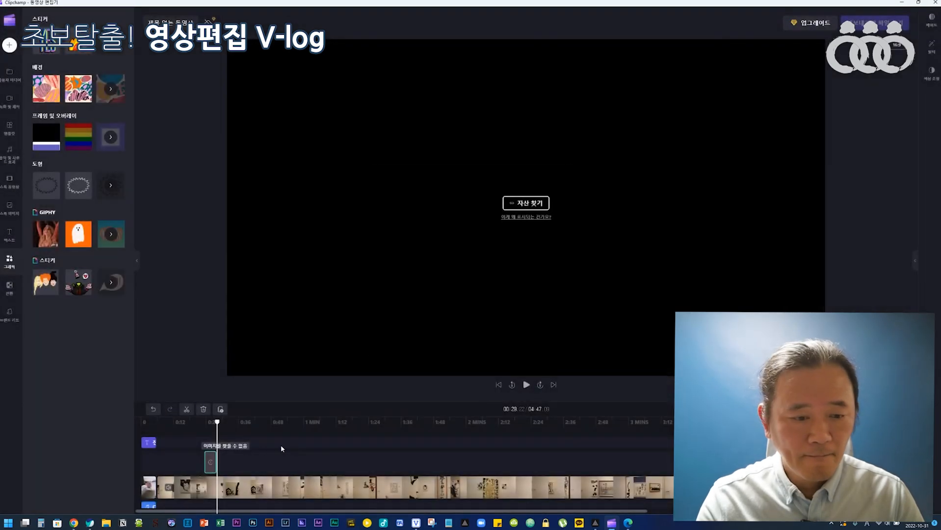
key(Delete)
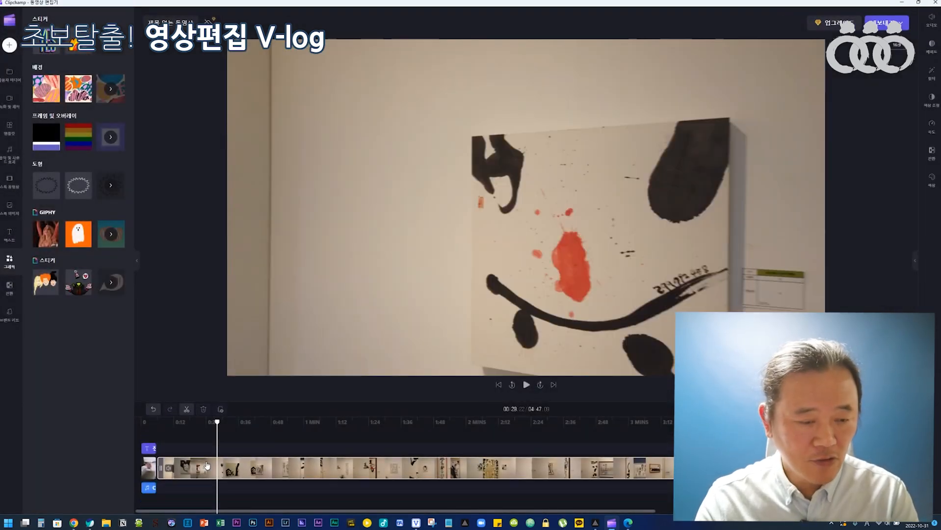
Scrub through DJI_0438.MP4 and try out transitions at its join with the intro, including 크로스 블러 (cross blur).
click(9, 286)
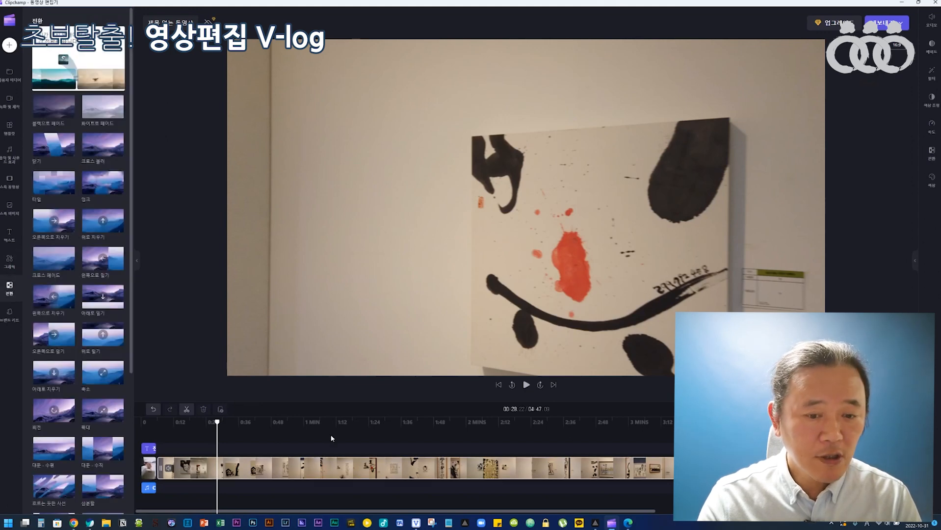
mouse_move(219, 422)
mouse_down()
mouse_move(208, 430)
mouse_move(303, 422)
mouse_up()
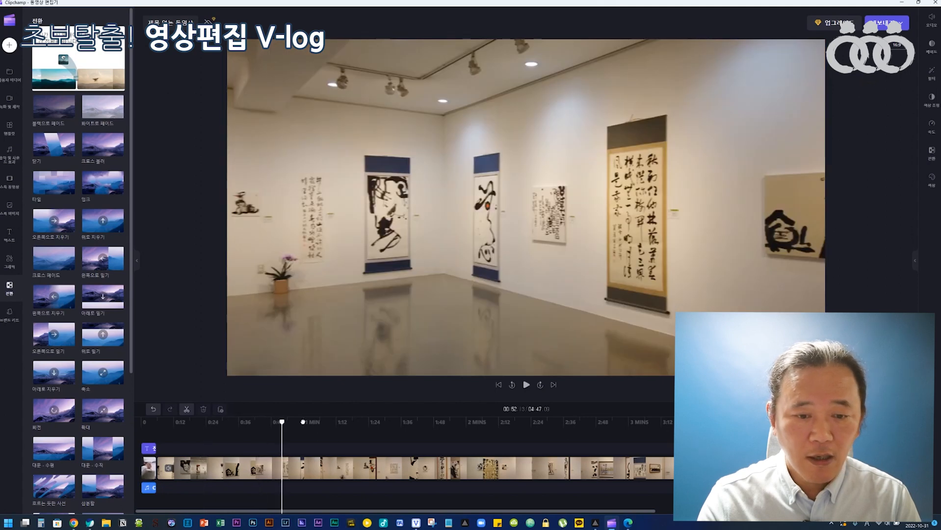
click(459, 425)
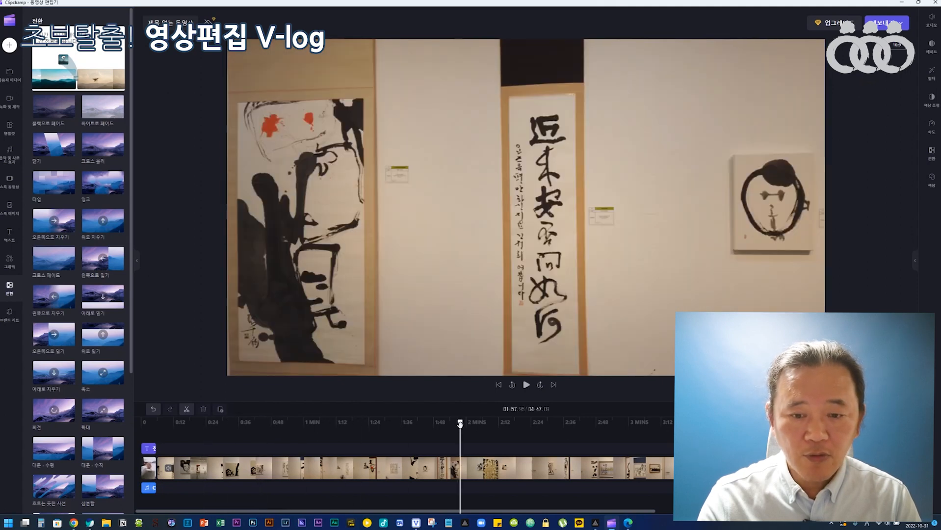
click(457, 424)
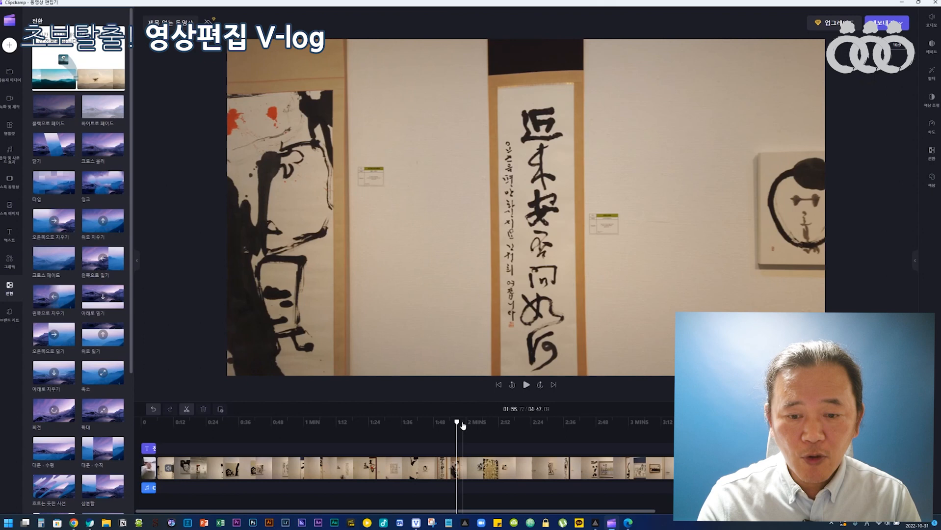
drag(509, 426, 511, 426)
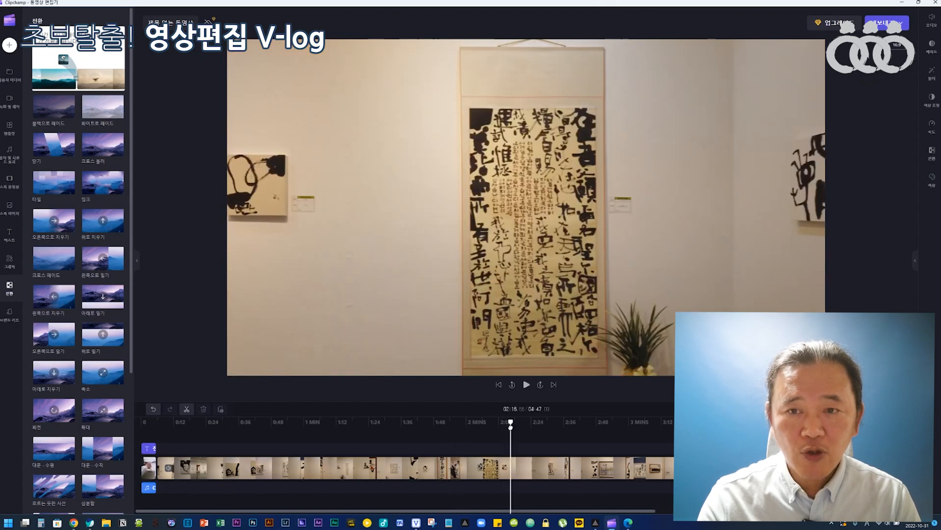
click(218, 468)
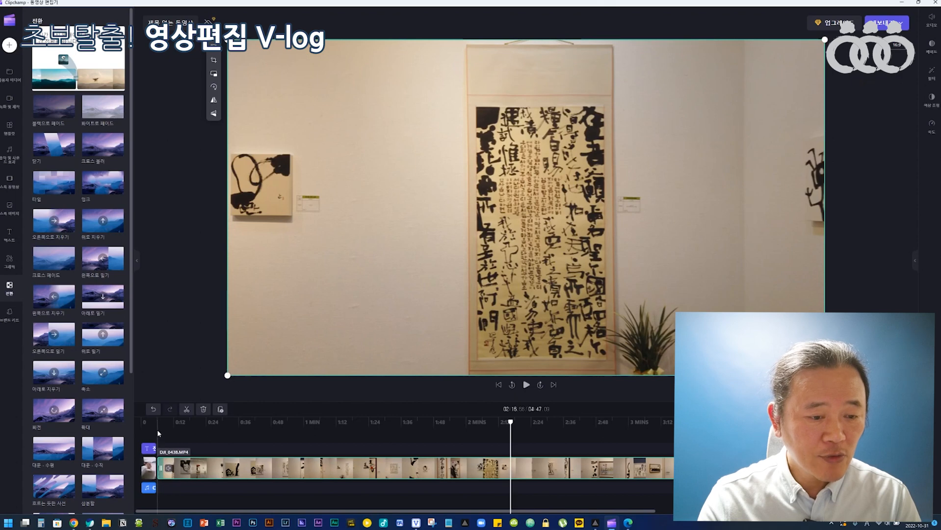
click(158, 429)
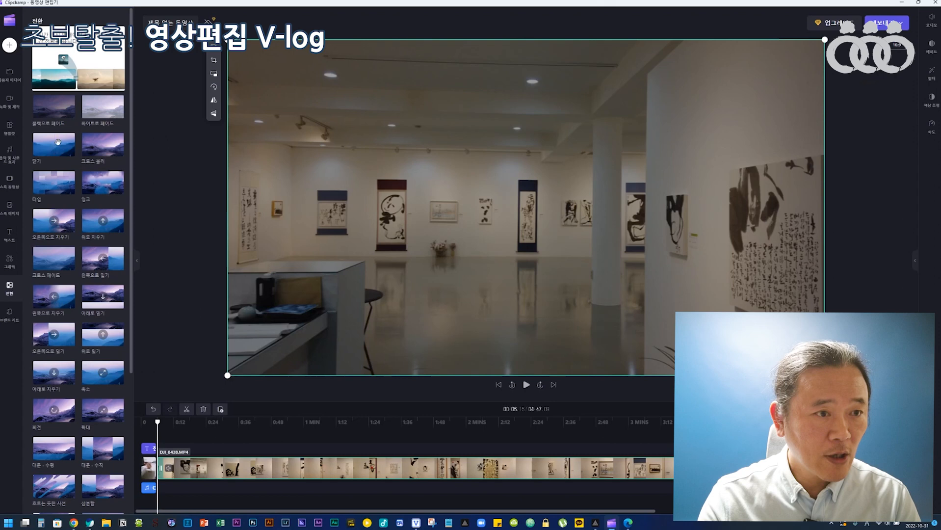
drag(54, 146, 158, 467)
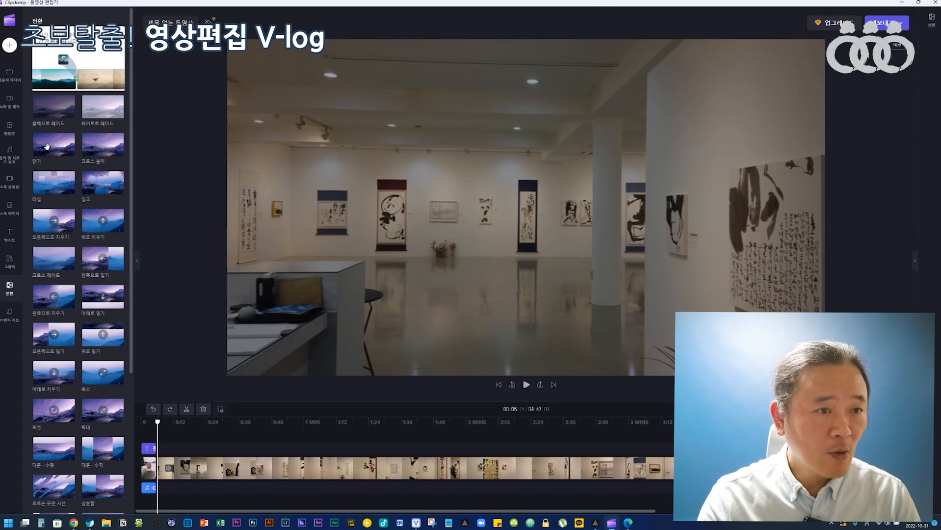
drag(103, 144, 157, 468)
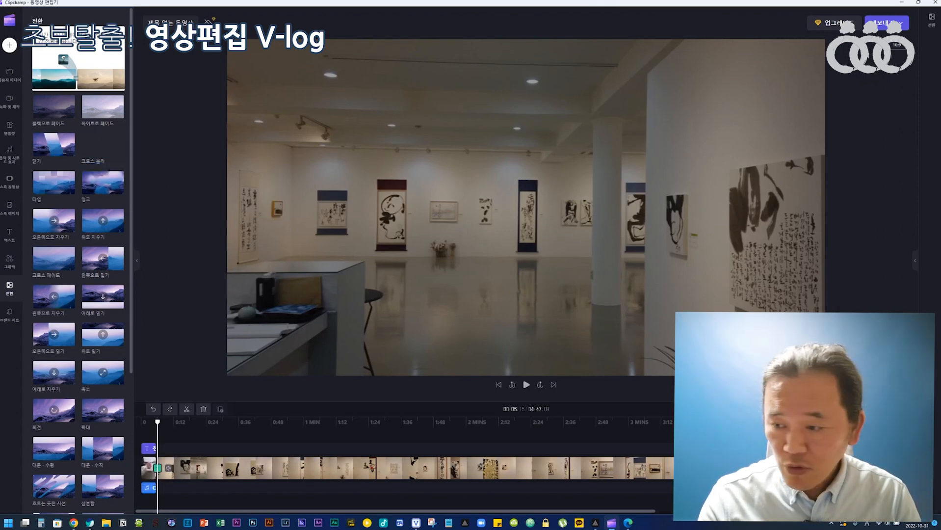
Try out the 왼쪽으로 밀기 (push left) transition between the exhibition clip and the closing image, playing back that passage.
scroll(402, 467, right, 2)
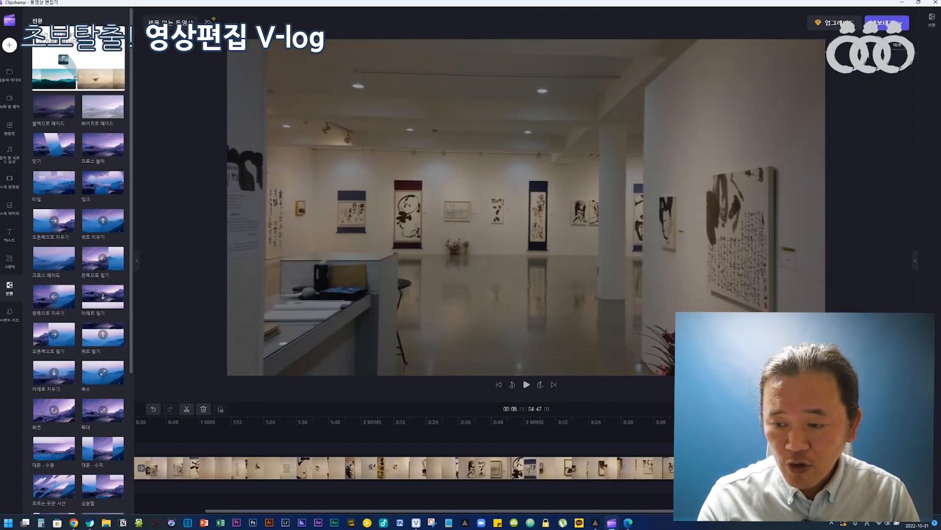
key(space)
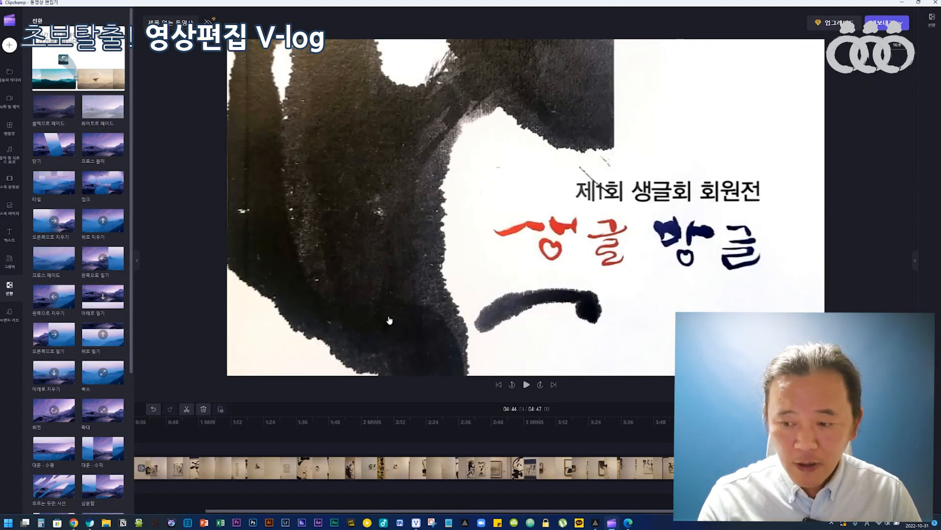
key(ctrl+z)
drag(101, 268, 797, 468)
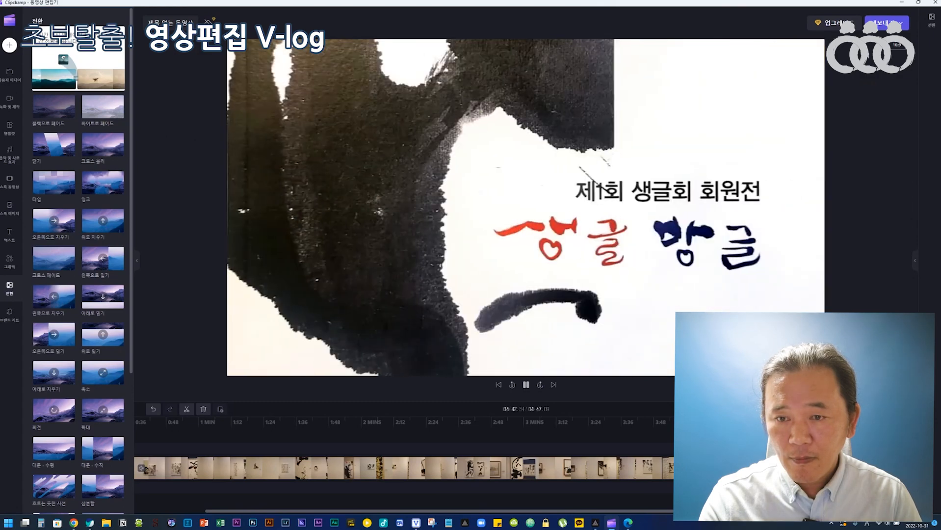
Try out the radial burst transition between the intro and the exhibition clip and play it back from about the 4.5-second mark.
scroll(113, 388, down, 4)
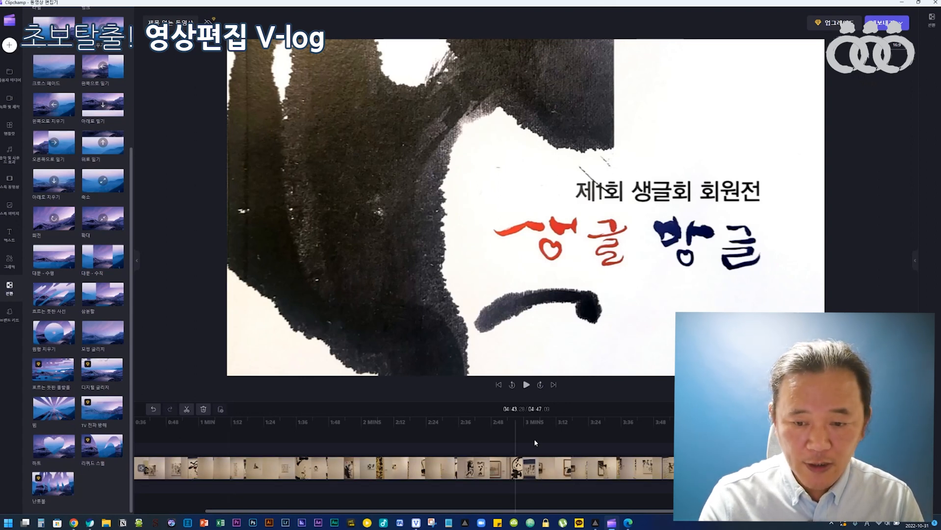
click(498, 385)
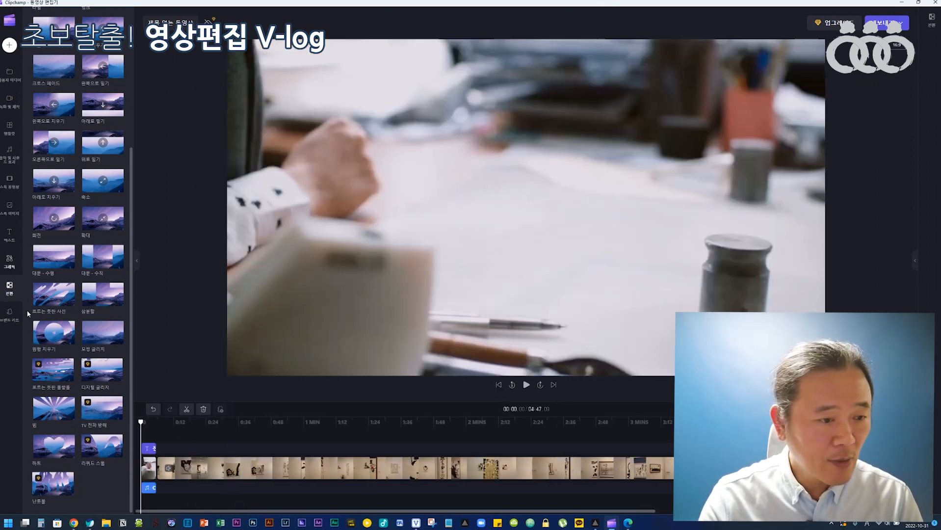
mouse_move(56, 420)
mouse_down()
mouse_move(106, 423)
mouse_move(158, 466)
mouse_up()
click(153, 431)
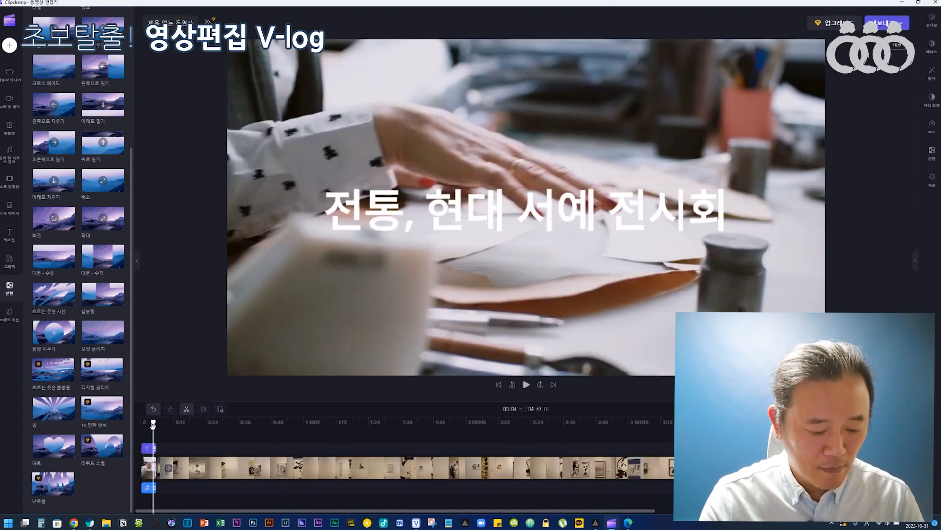
key(space)
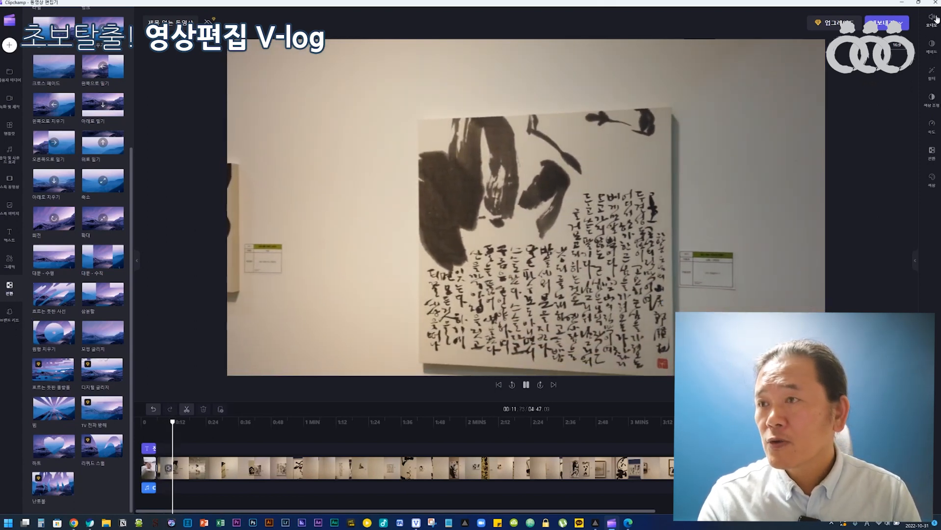
Try out colour filters on DJI_0438.MP4 with playback paused at about 18 seconds, including 차분한 흑백 (calm black and white).
click(383, 460)
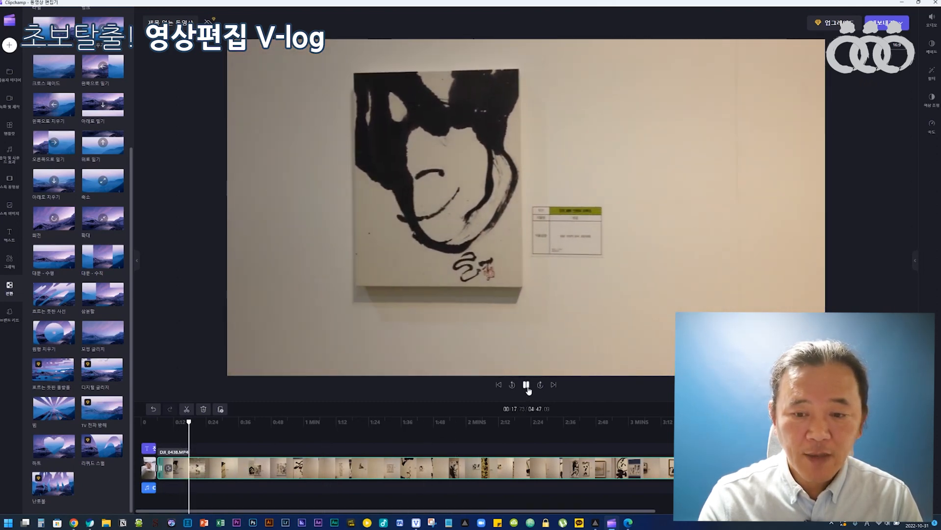
click(526, 385)
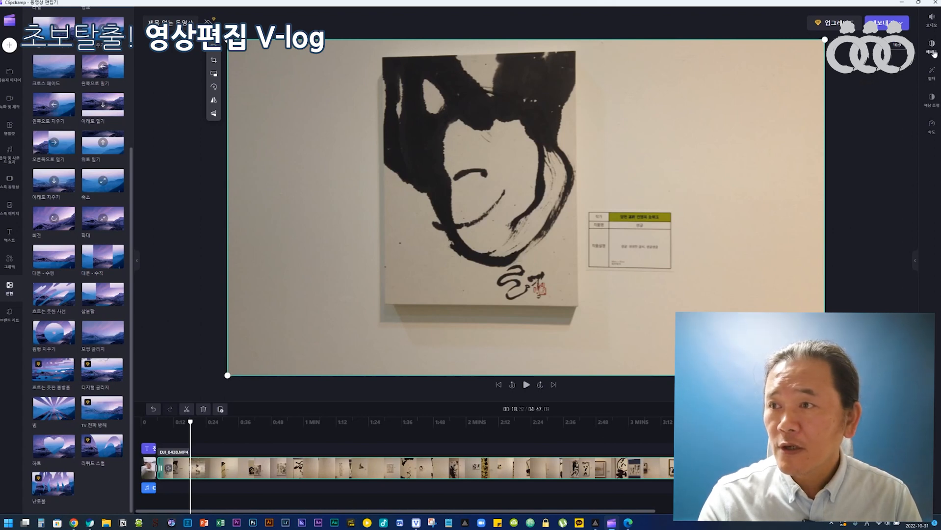
click(933, 74)
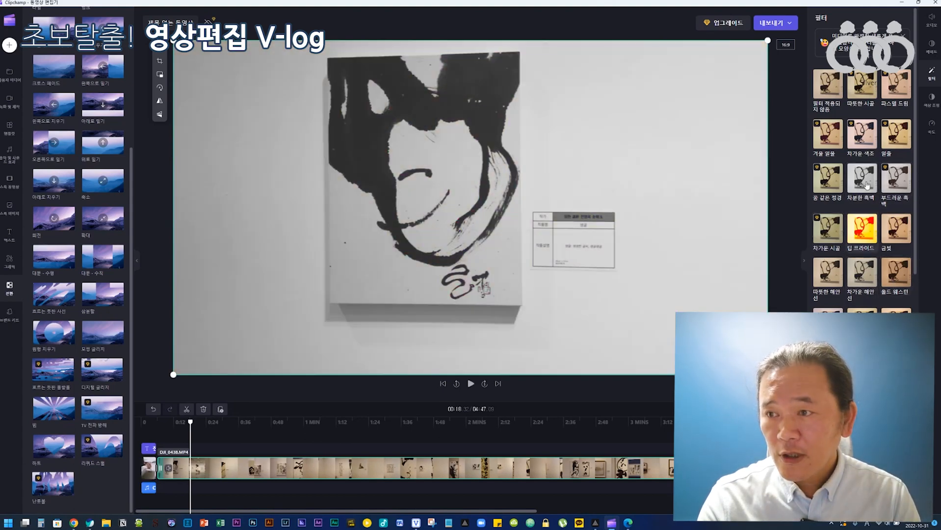
scroll(862, 167, down, 3)
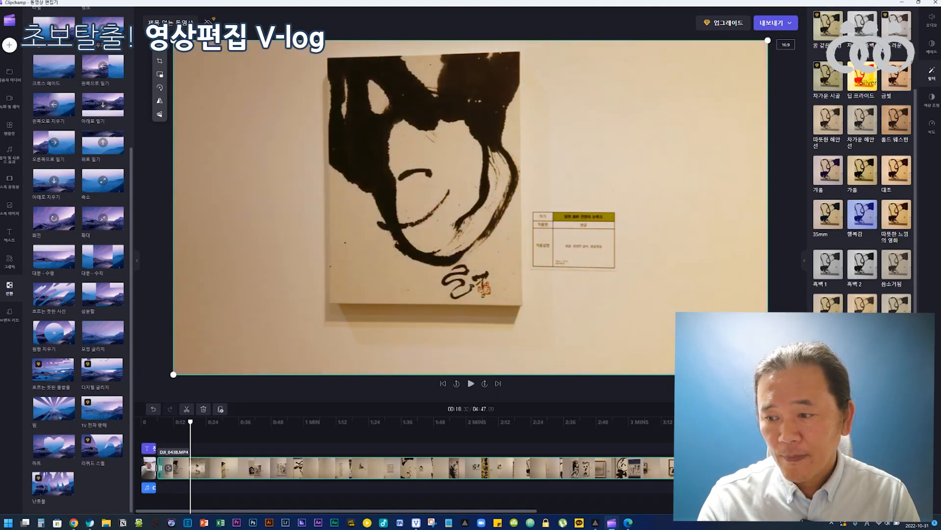
scroll(862, 162, down, 5)
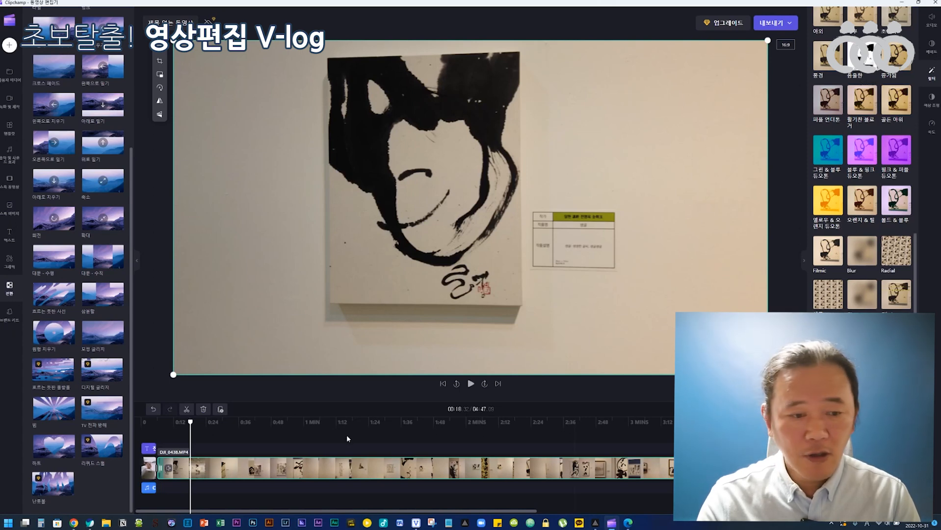
Undo the filters tried on the exhibition clip and the transitions added to the timeline.
click(154, 411)
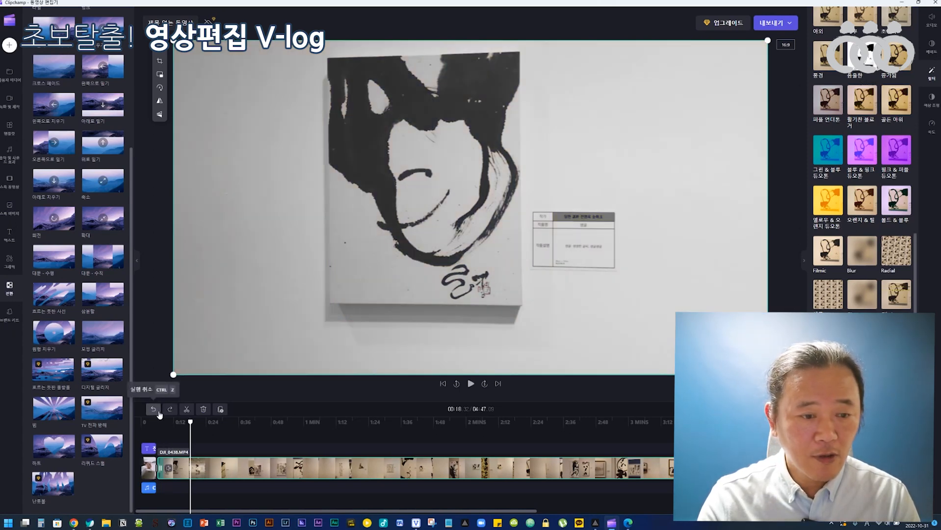
click(155, 413)
click(155, 411)
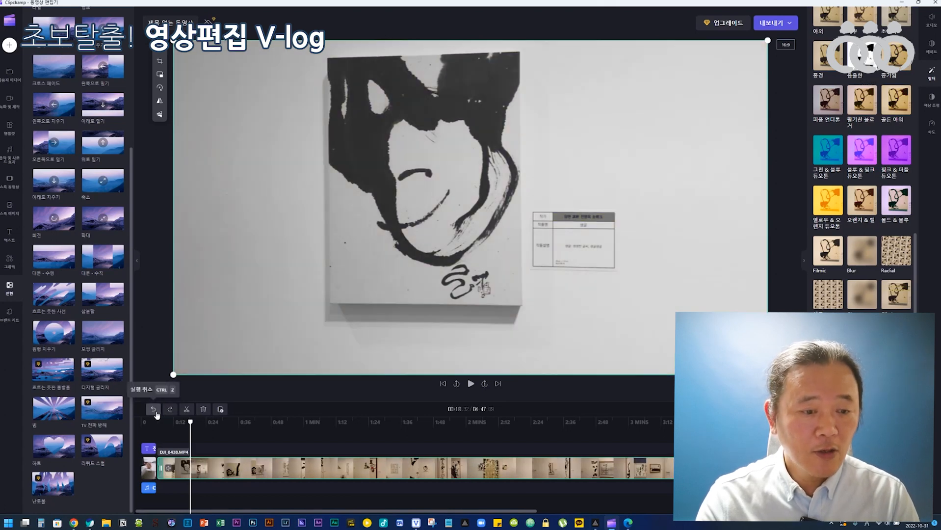
click(155, 411)
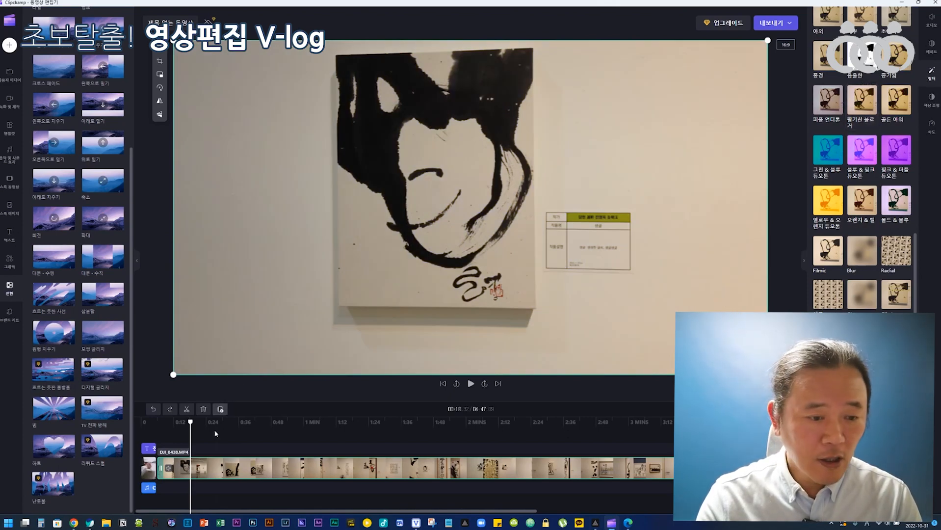
Look at the colour adjustment settings at about the 12-second mark and undo the removal of the starburst shape.
click(174, 454)
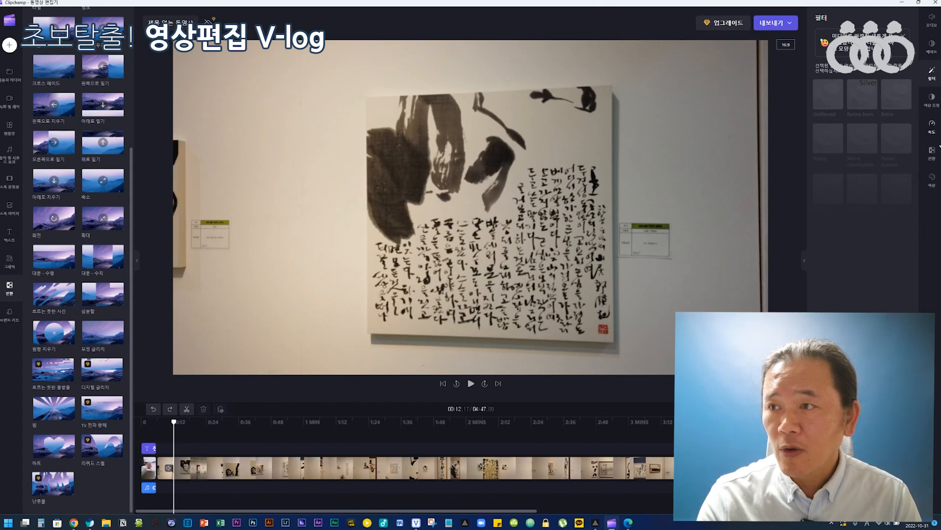
click(934, 98)
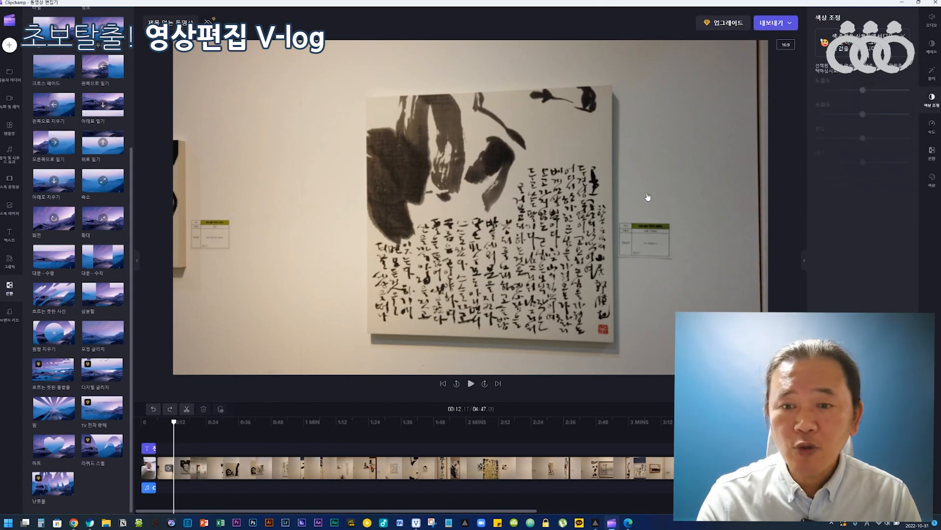
click(153, 409)
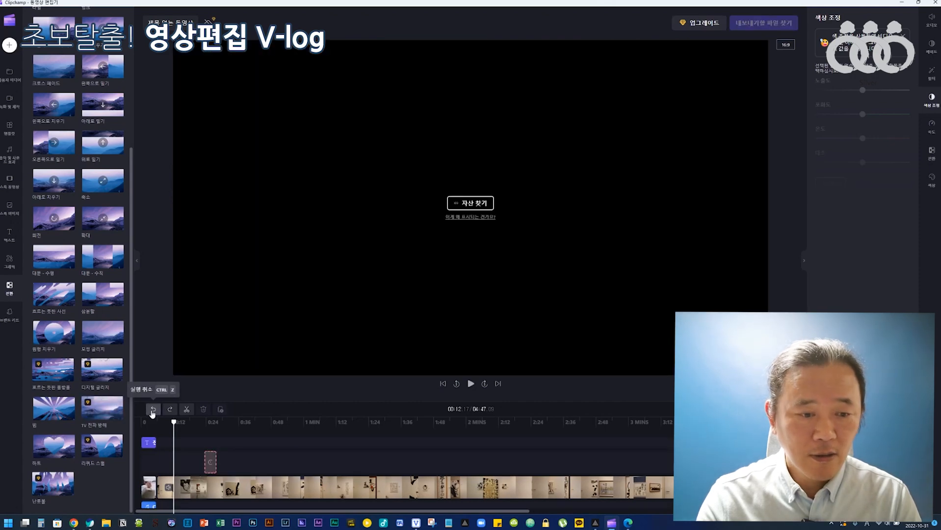
Dismiss the missing-file search and delete the missing starburst graphic from the timeline.
click(211, 466)
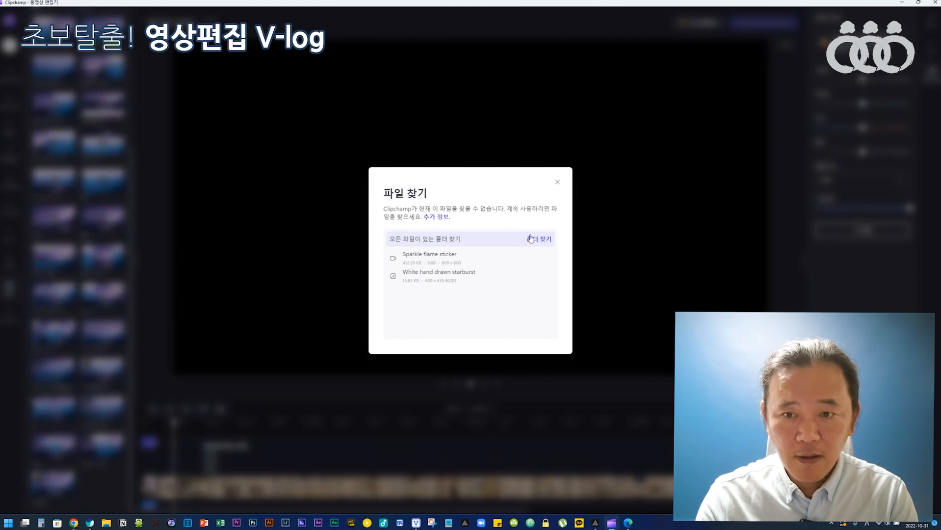
click(559, 184)
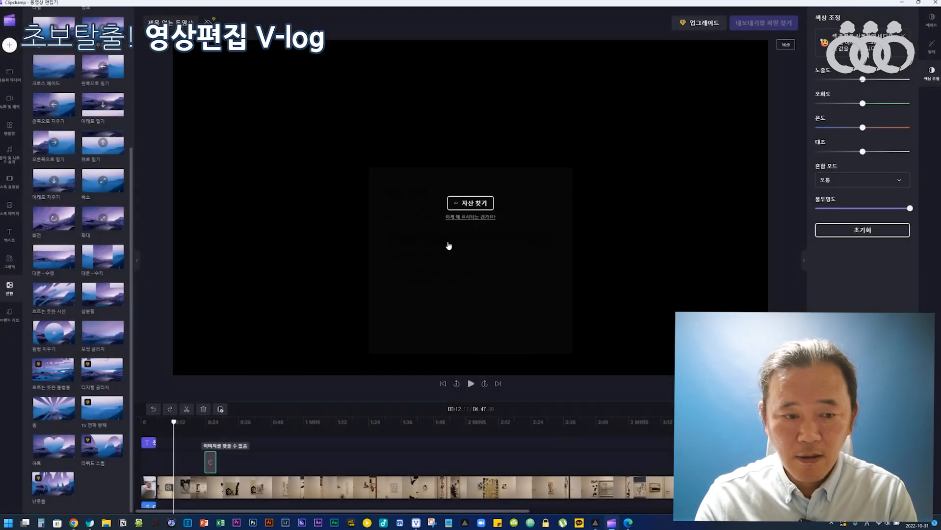
key(Delete)
Try out exposure, saturation, temperature and contrast adjustments on DJI_0438.MP4 at about the 12-second mark.
click(199, 470)
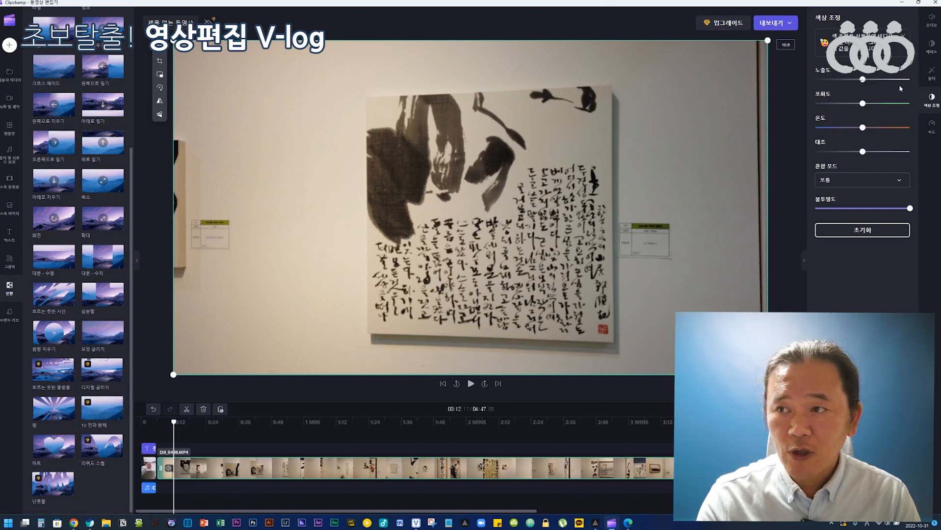
drag(863, 80, 868, 79)
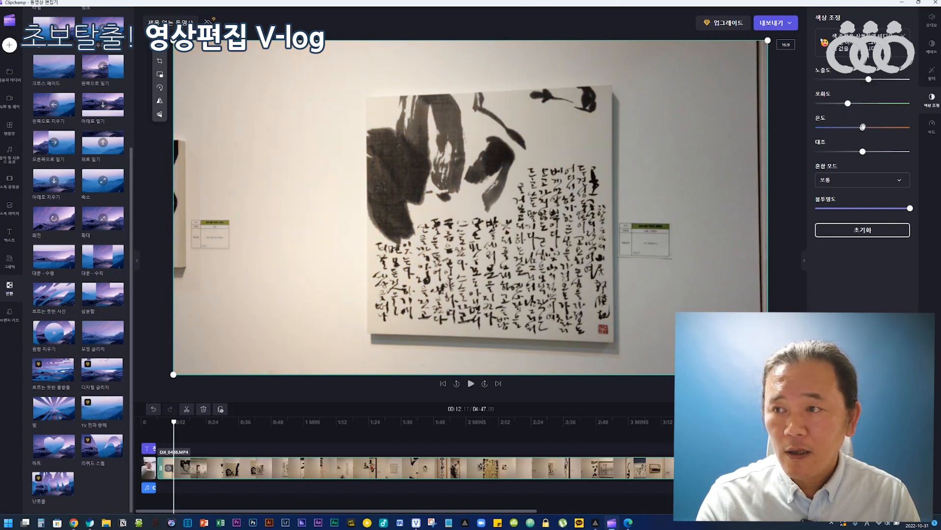
drag(863, 128, 854, 128)
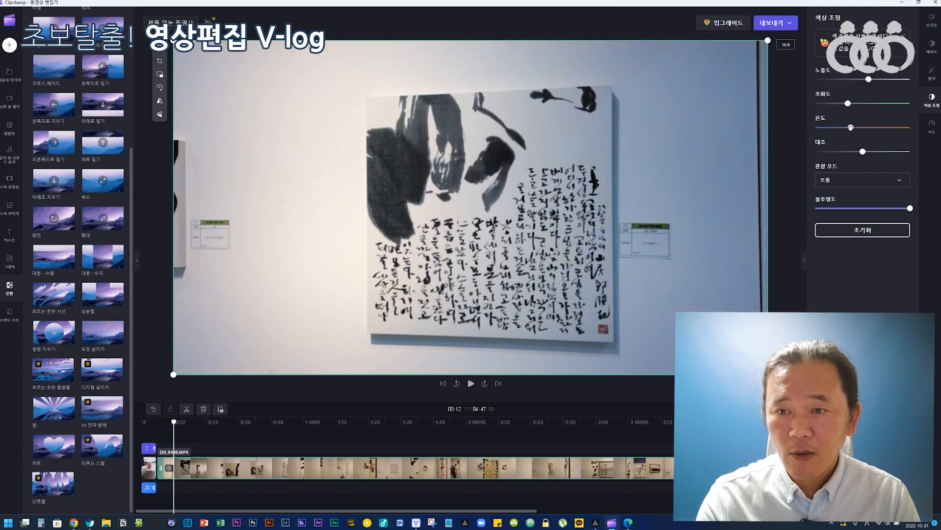
drag(862, 151, 879, 152)
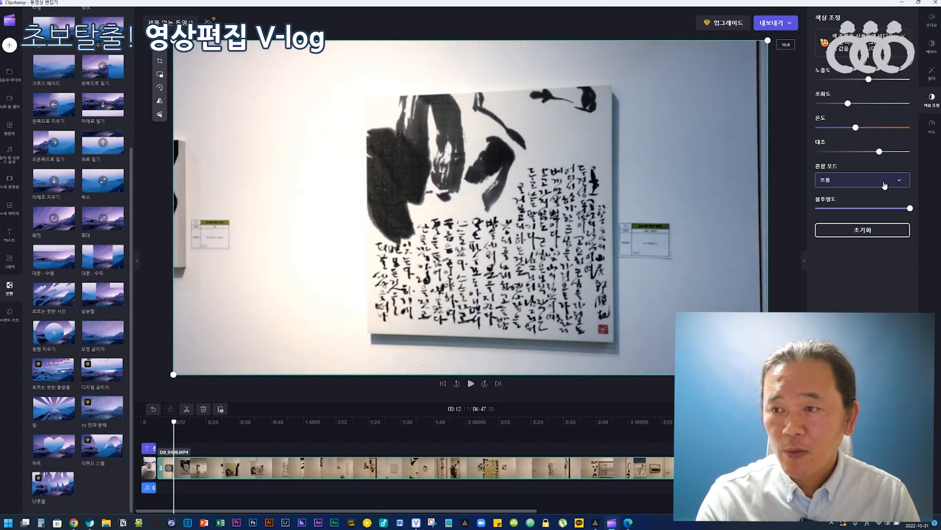
Try out the blend mode options on the exhibition clip and reset all of its colour adjustments.
click(843, 181)
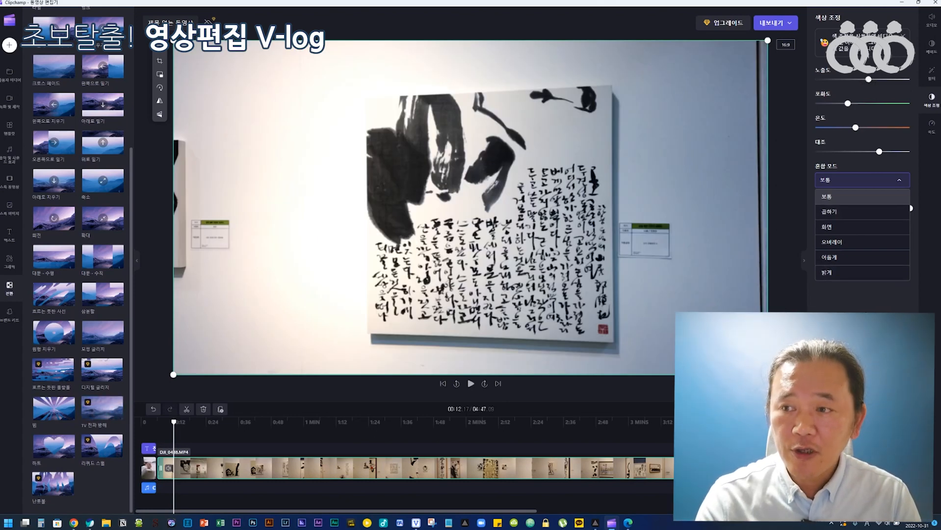
click(842, 283)
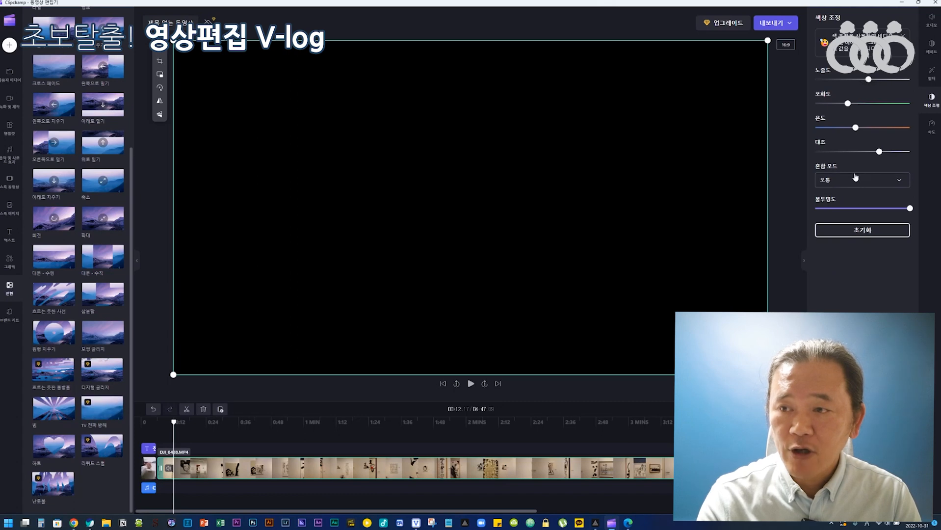
click(855, 178)
click(830, 204)
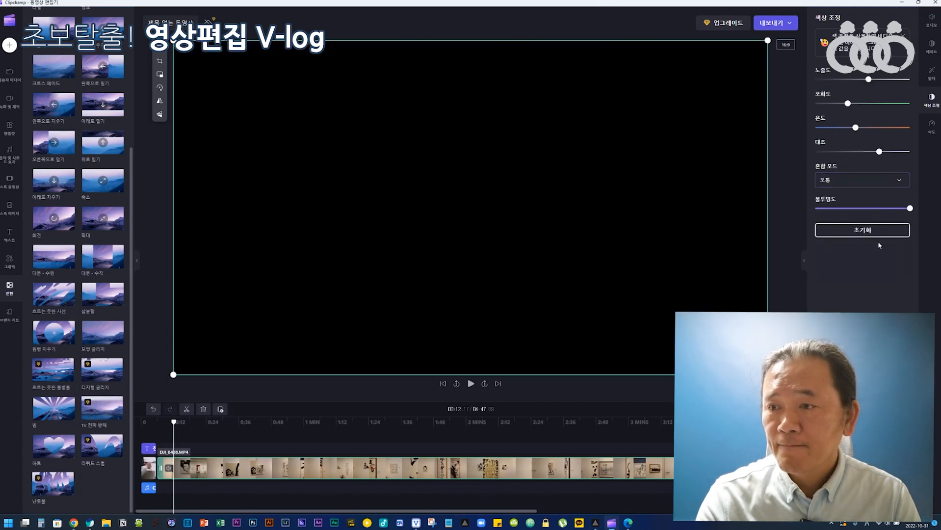
click(857, 231)
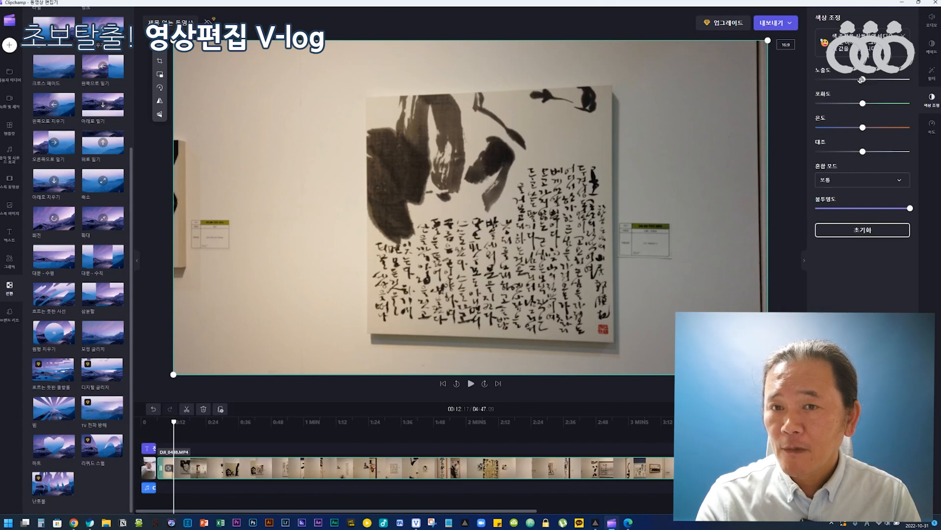
Slightly raise the exhibition clip's exposure and contrast, slightly lower its saturation and temperature, keep full opacity, and play it back.
drag(862, 79, 872, 80)
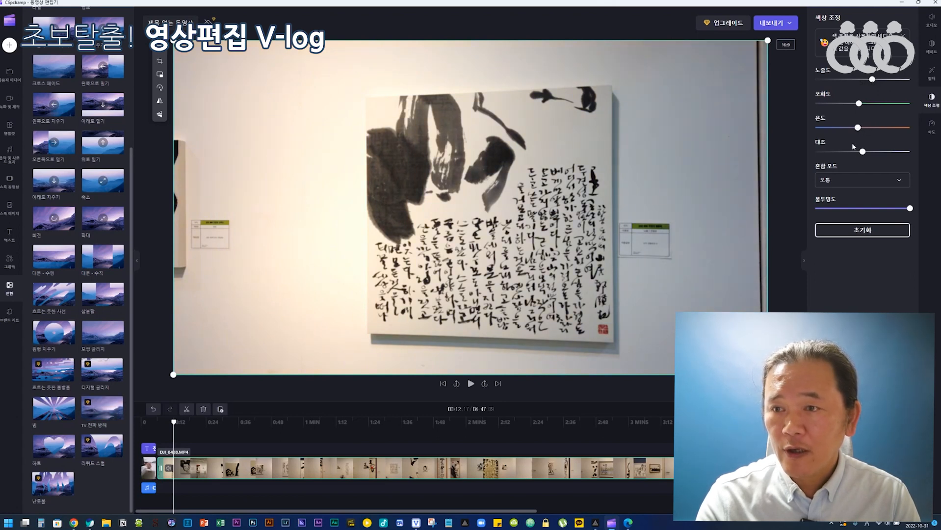
mouse_move(862, 151)
mouse_down()
mouse_move(840, 155)
mouse_move(864, 159)
mouse_up()
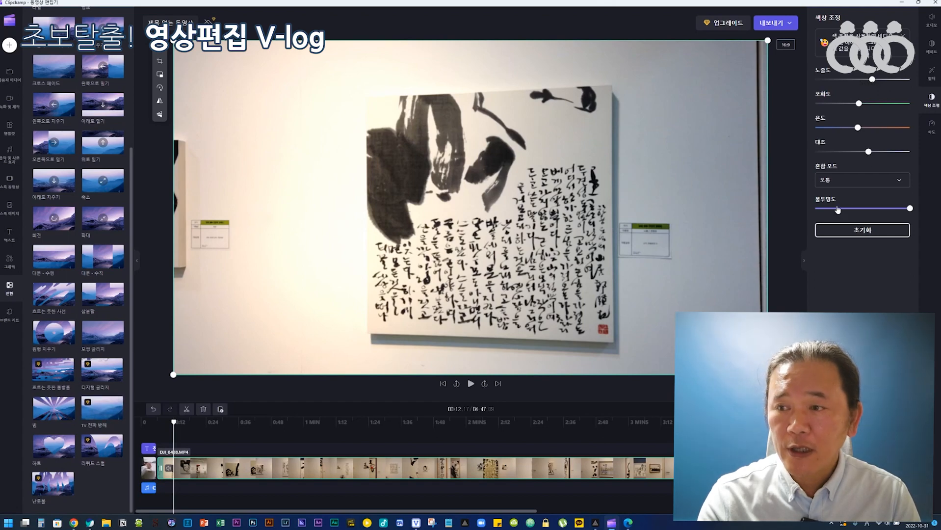
mouse_move(908, 208)
mouse_down()
mouse_move(885, 208)
mouse_move(914, 206)
mouse_up()
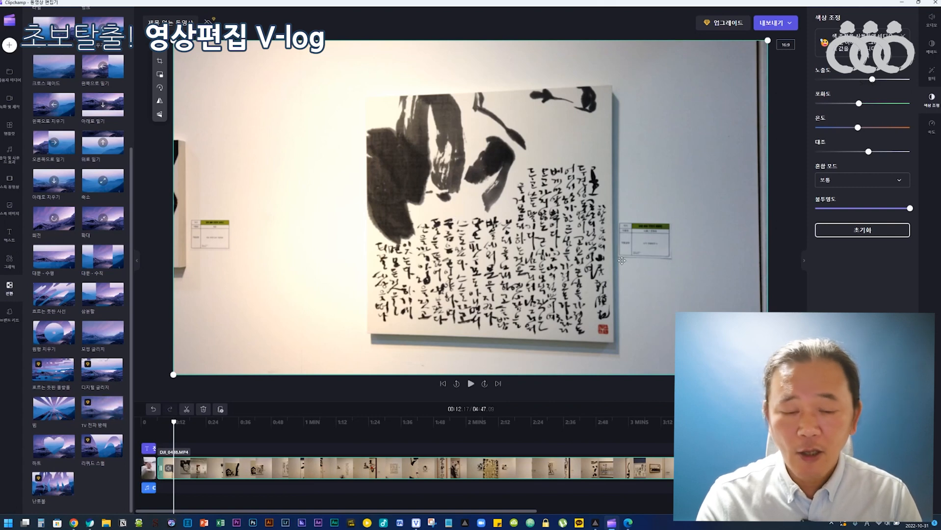
click(470, 383)
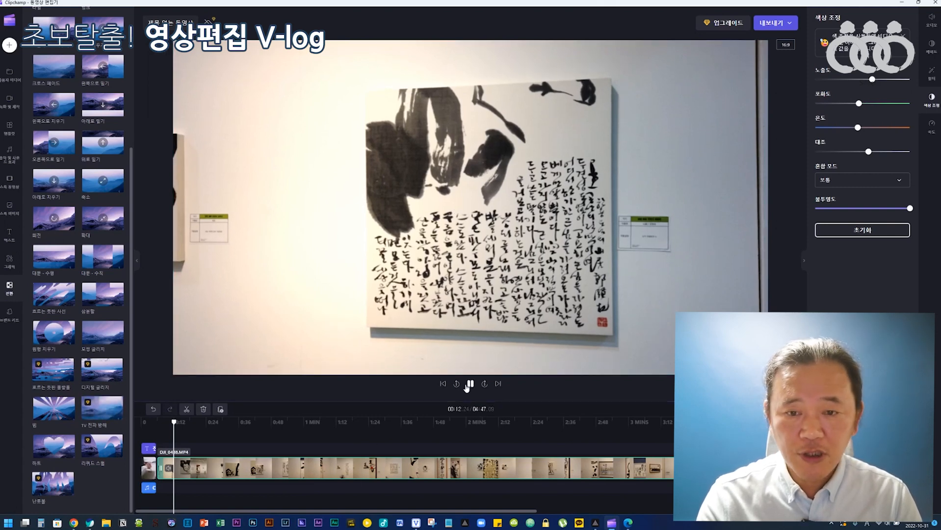
Try out clip speeds of 0.5 and 2 on DJI_0438.MP4 and check the clip at several points.
click(931, 126)
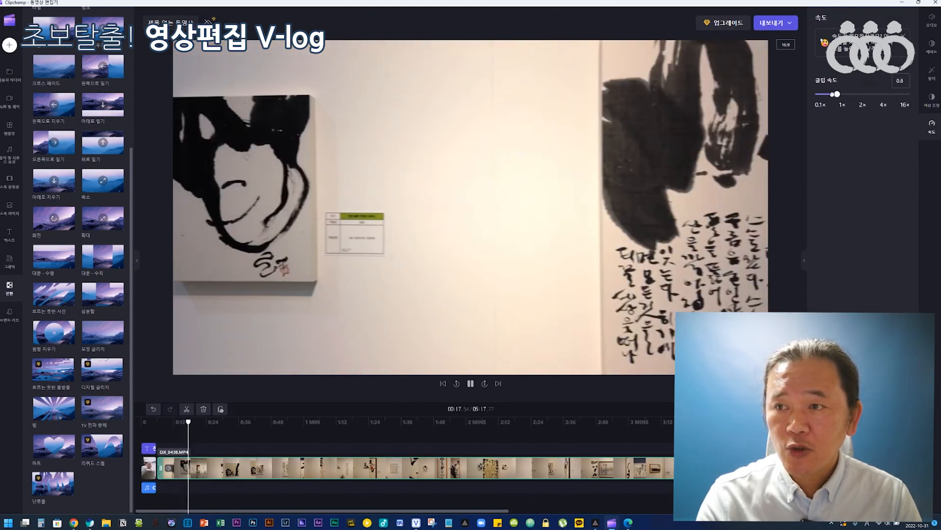
drag(839, 94, 825, 94)
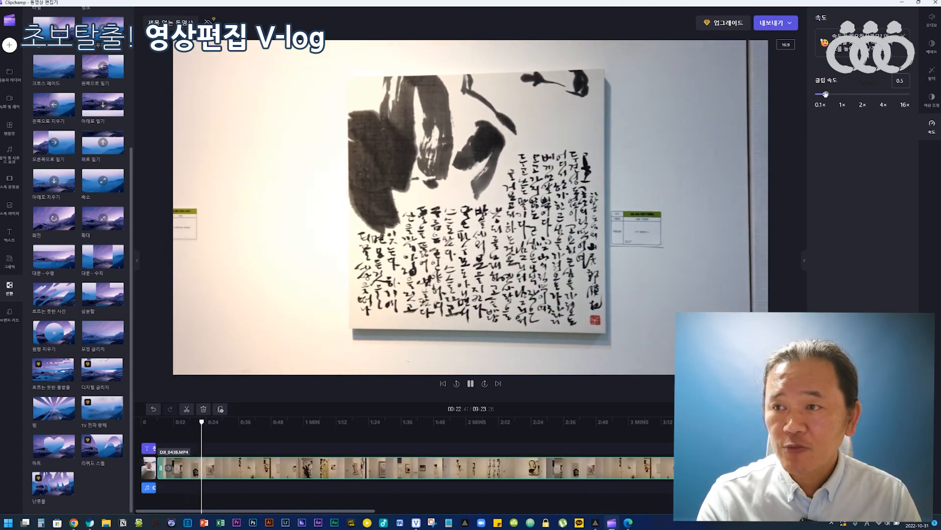
drag(826, 94, 867, 95)
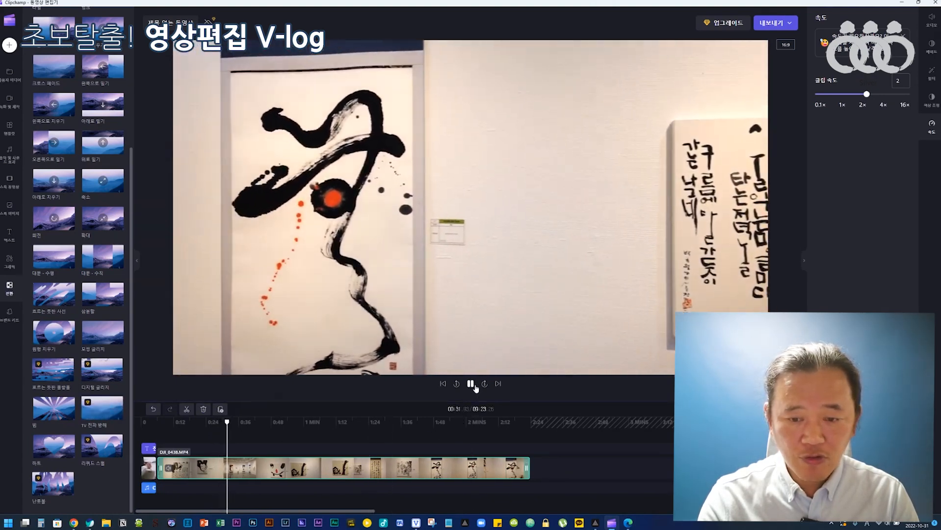
key(space)
click(346, 423)
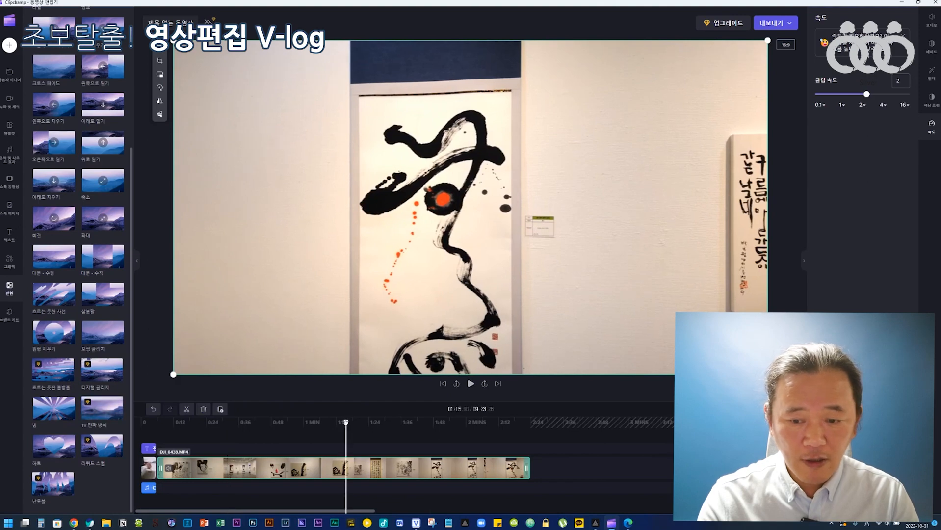
click(526, 424)
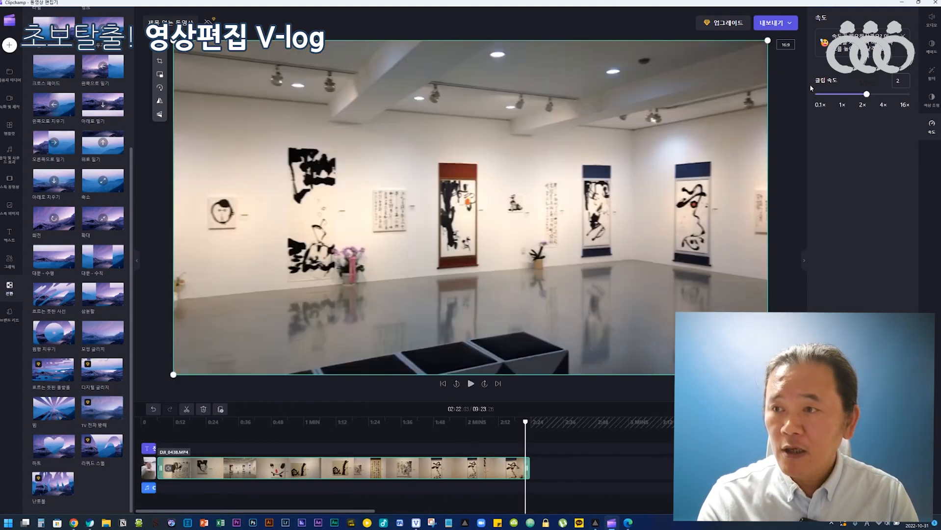
Try out a clip speed of 14.5 on DJI_0438.MP4, play it from its start, and close the gap before the closing image.
drag(867, 94, 906, 94)
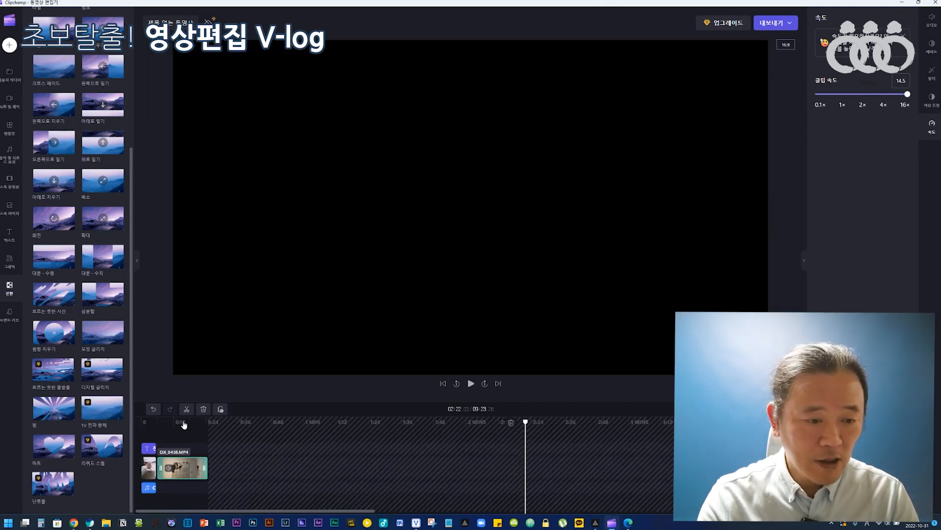
click(157, 421)
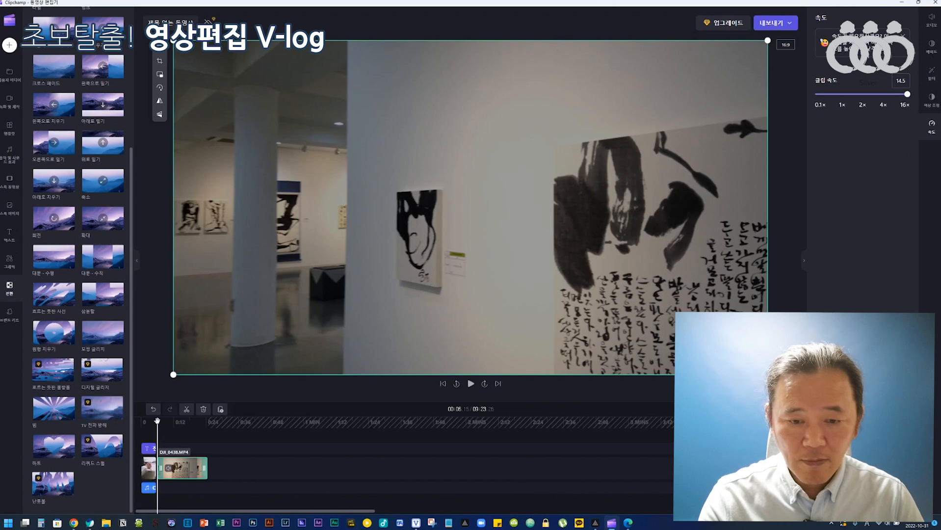
key(space)
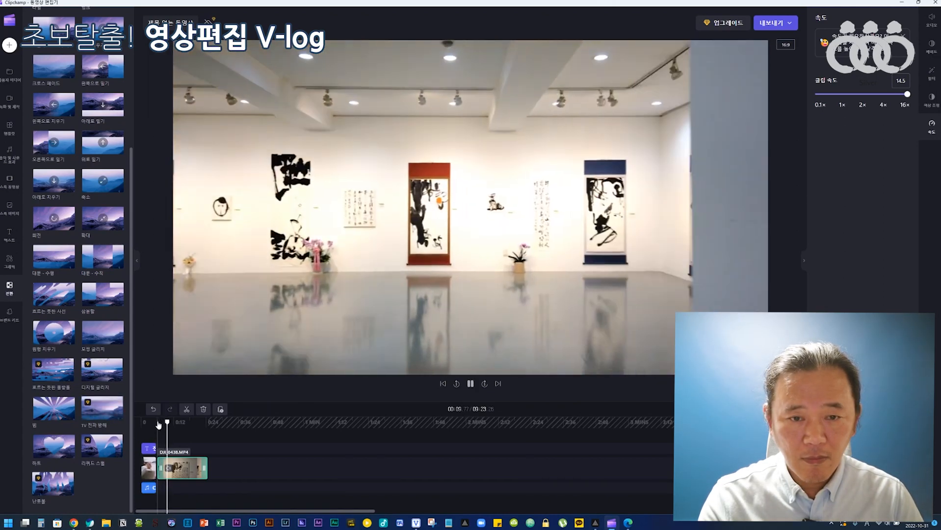
key(space)
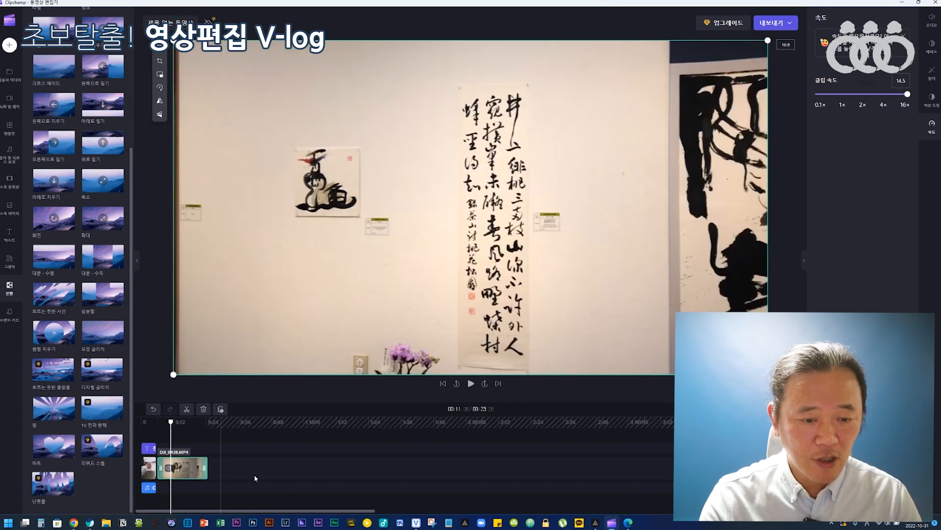
click(511, 470)
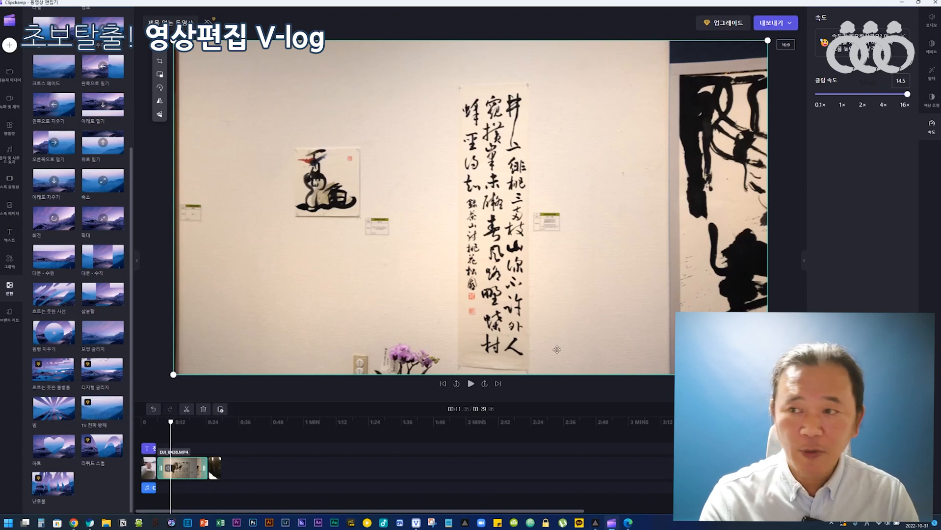
Set the speed of DJI_0438.MP4 to 2 and close the gap before the closing image.
drag(907, 94, 867, 94)
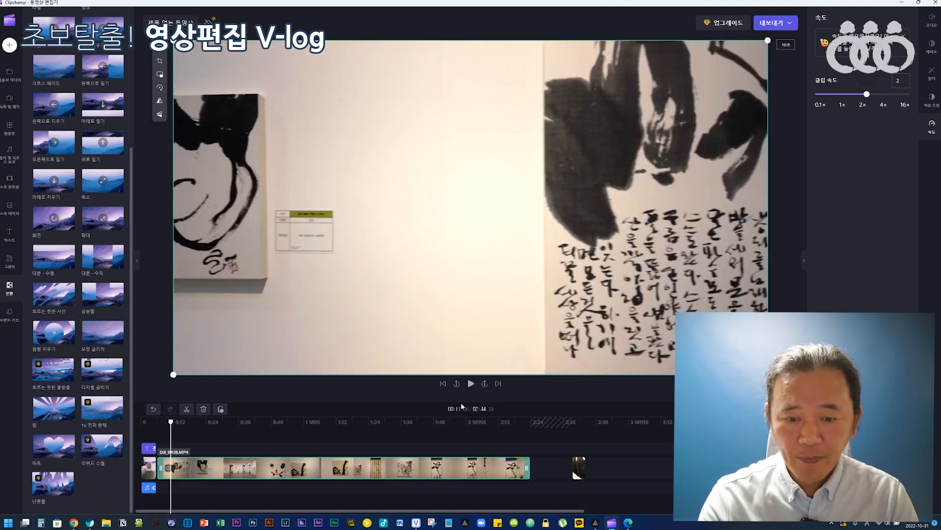
mouse_move(552, 470)
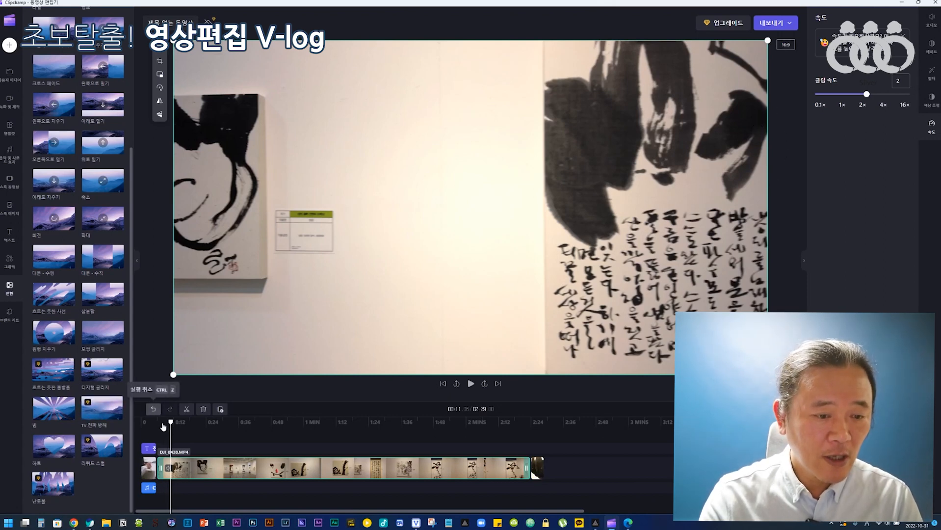
Add the free music track A Day To Remember to the timeline from the start of the exhibition clip.
drag(169, 420, 157, 421)
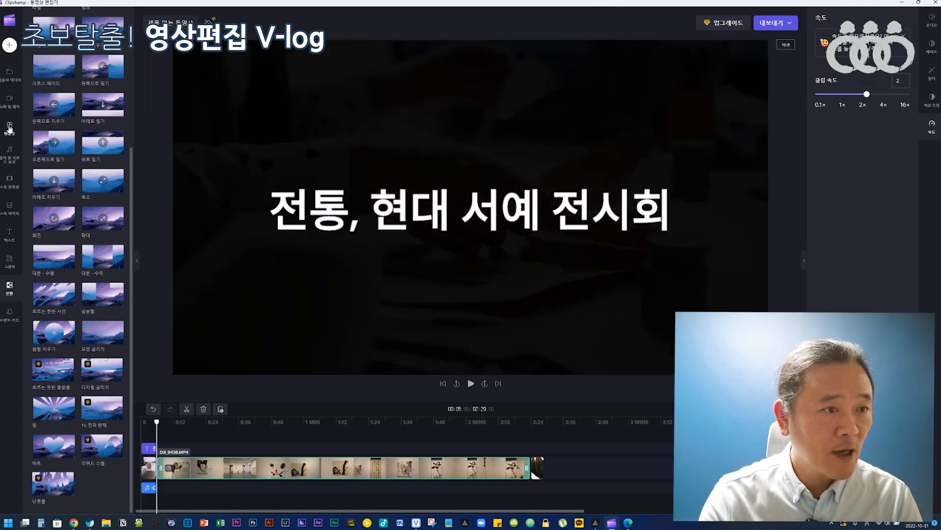
click(14, 155)
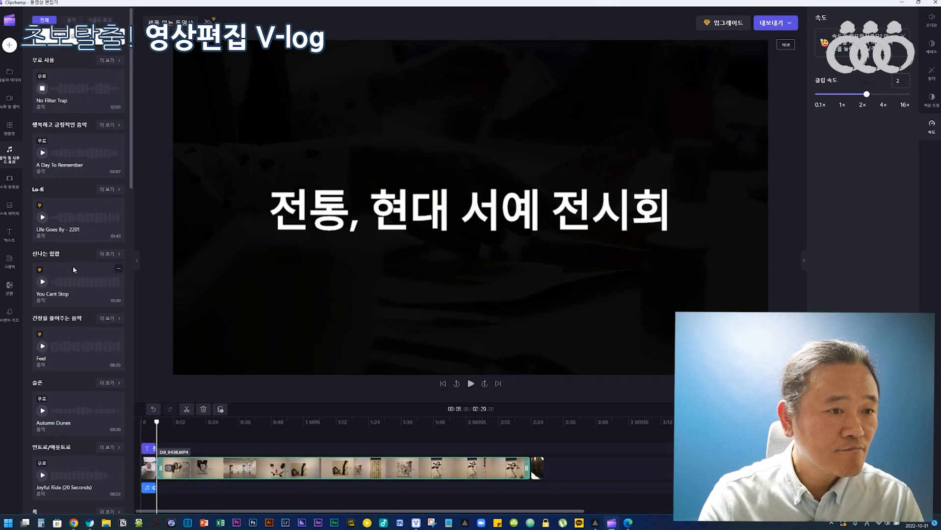
scroll(72, 269, down, 15)
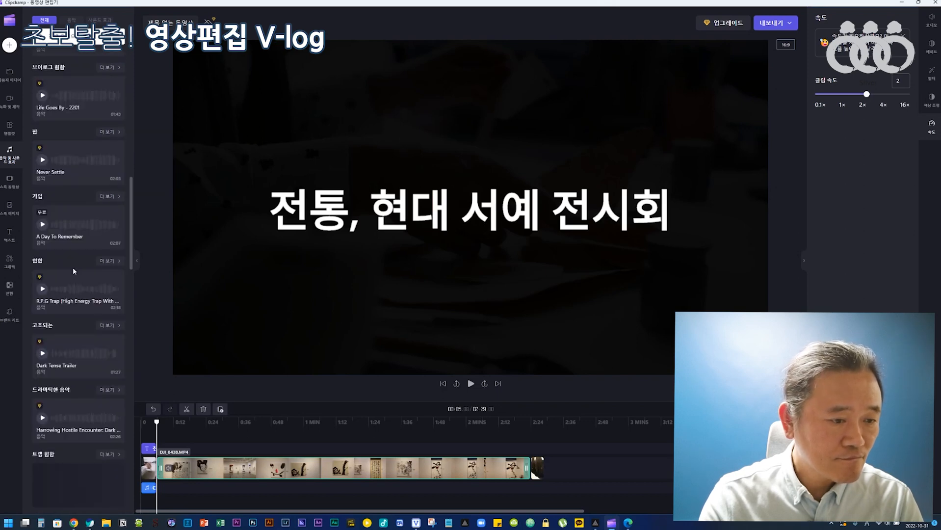
scroll(66, 344, down, 8)
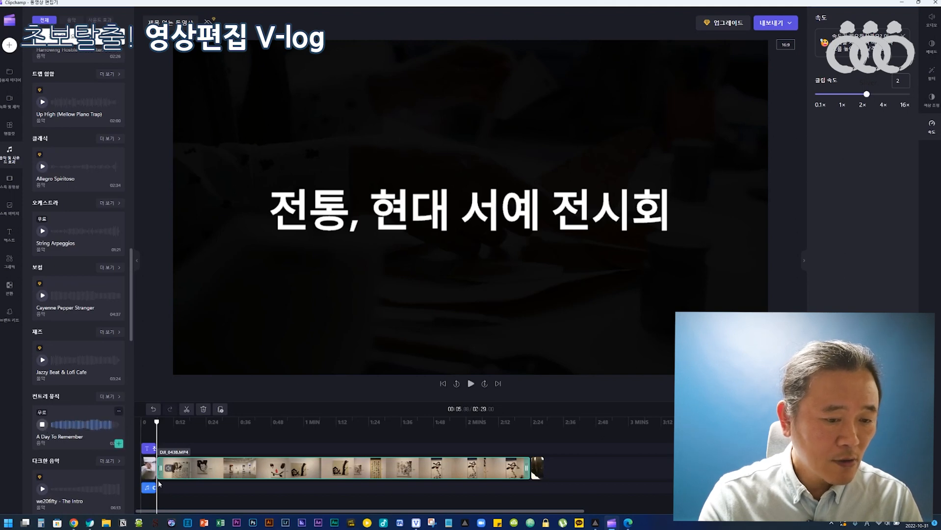
click(118, 444)
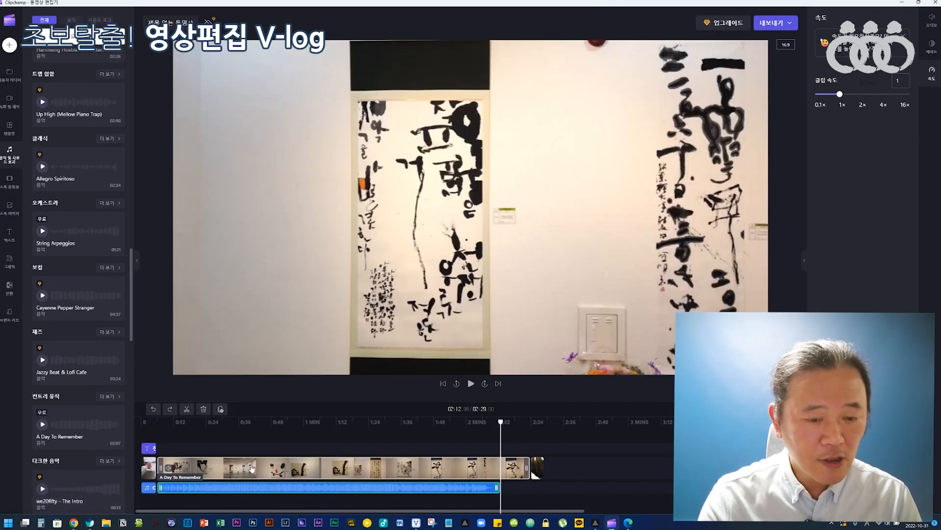
Set the speed of DJI_0438.MP4 to 2.25 and remove the gap before the closing image.
click(481, 471)
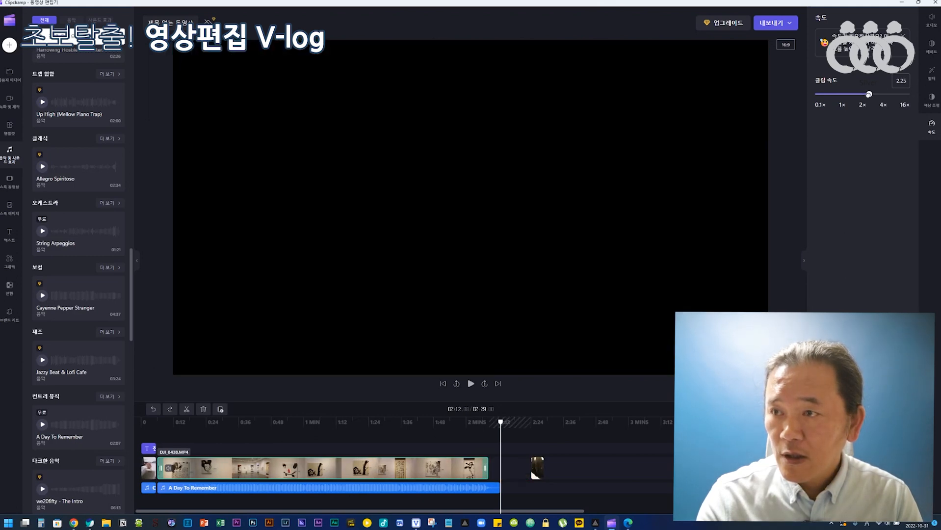
drag(867, 94, 869, 94)
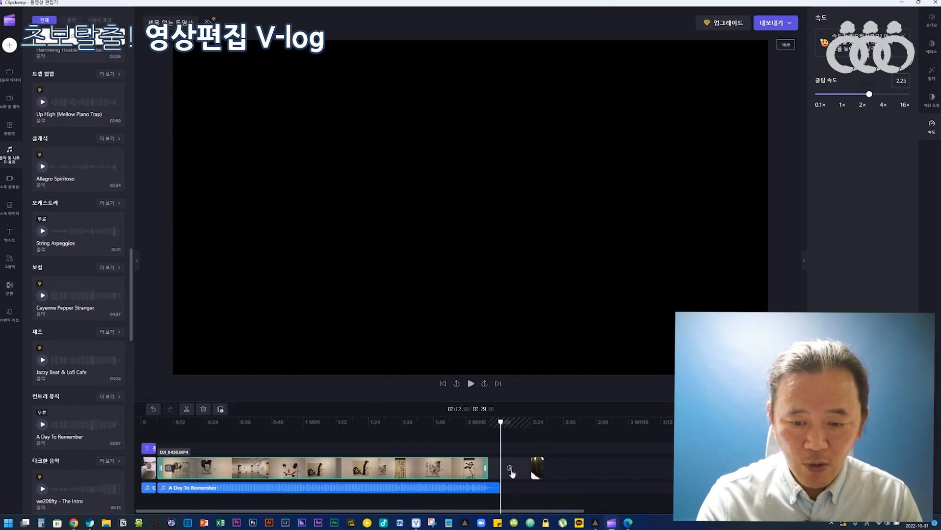
click(510, 469)
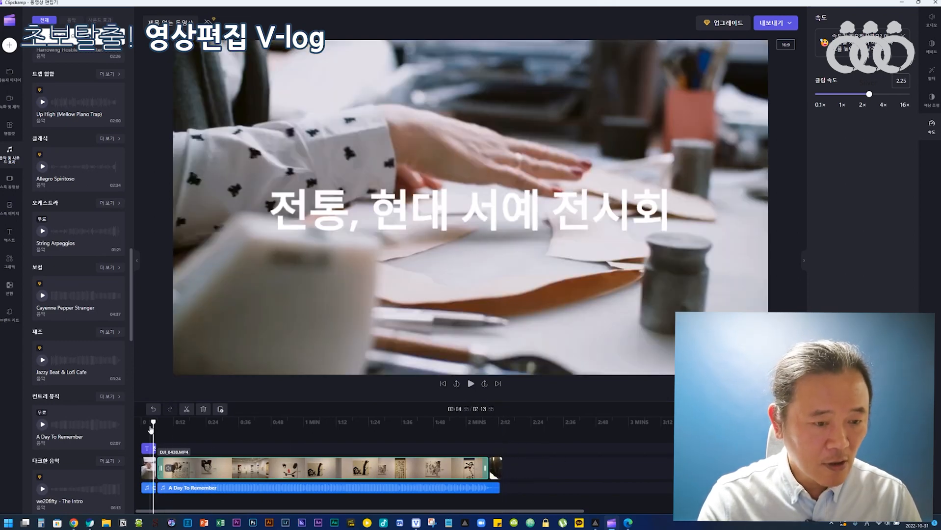
Play back the video from about the 4-second mark, and again from about the 2-minute mark to the end.
key(space)
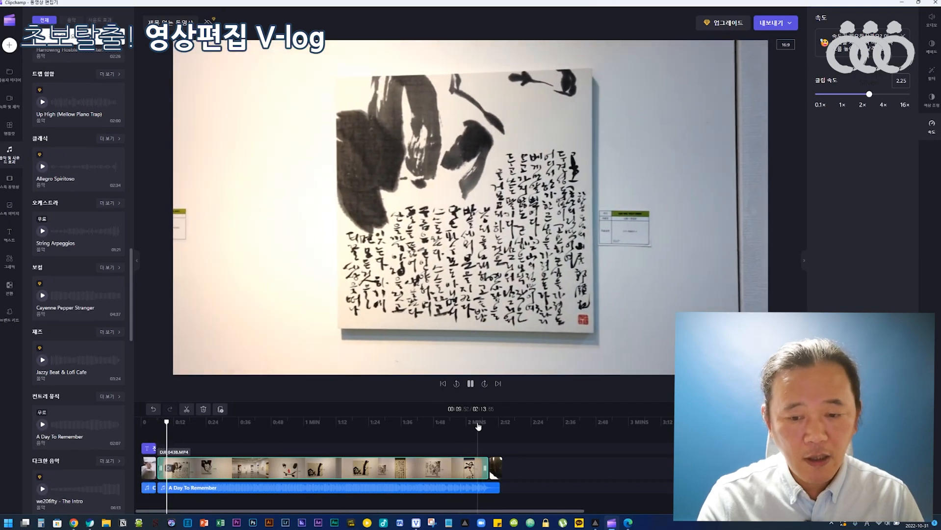
click(477, 423)
key(space)
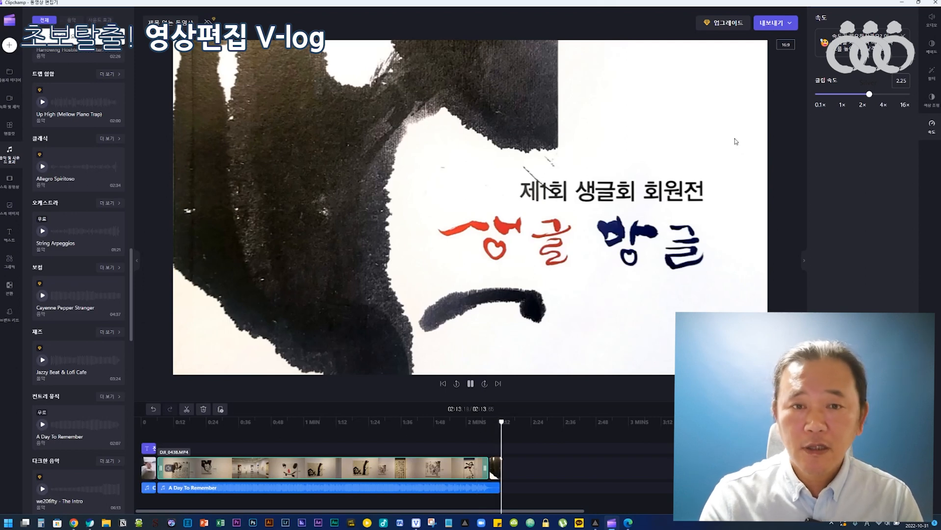
Export the video at 1080p quality.
click(784, 29)
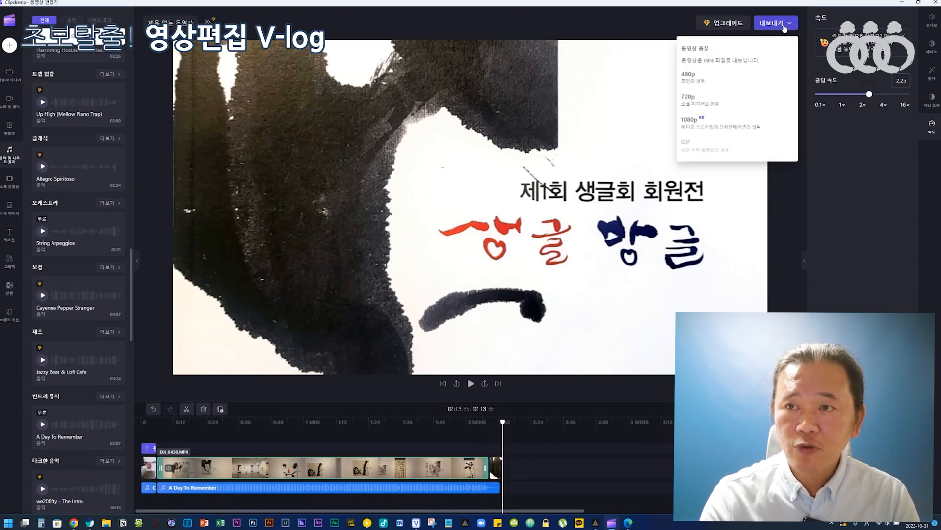
click(693, 129)
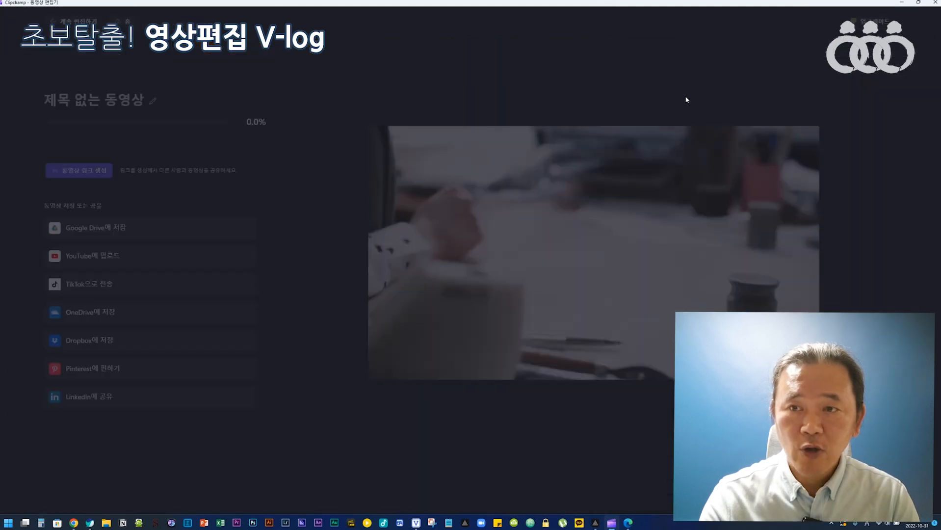